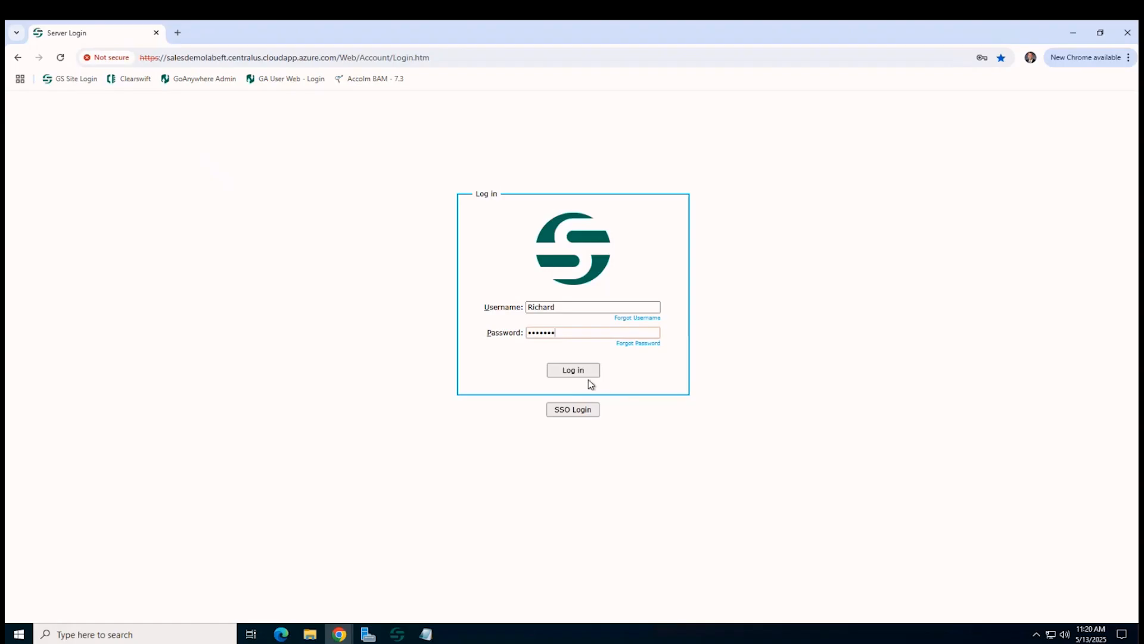
# Log in with the username and password and dismiss Chrome's password breach warning
pyautogui.click(587, 378)
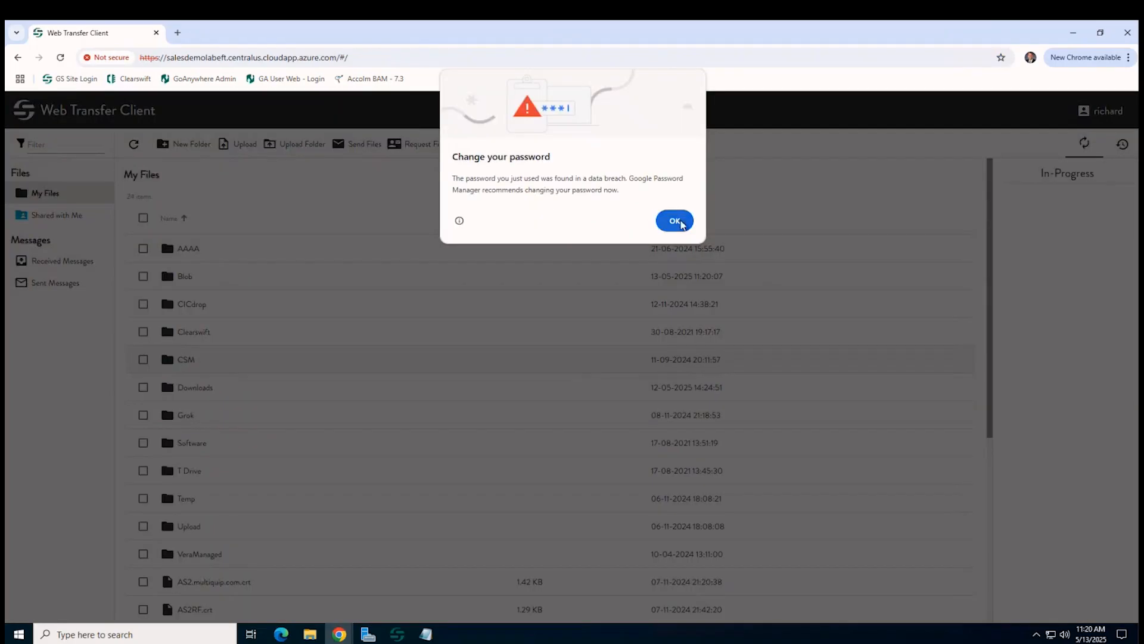
pyautogui.click(680, 224)
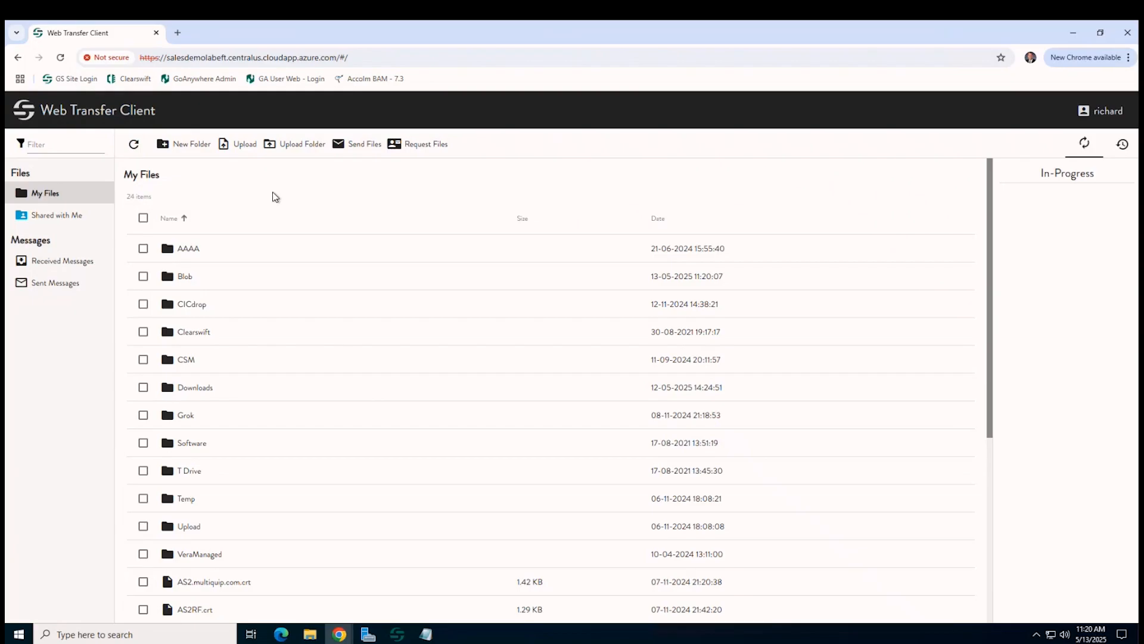
# Start a new Send Files message addressed to the recipient's Gmail address
pyautogui.click(366, 148)
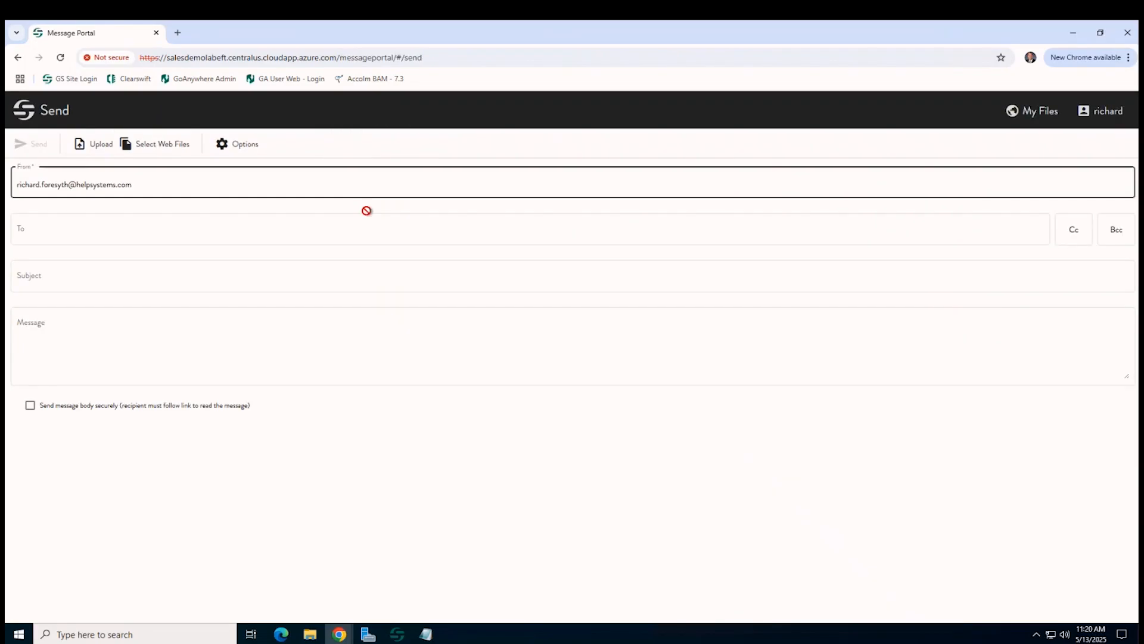
pyautogui.click(121, 231)
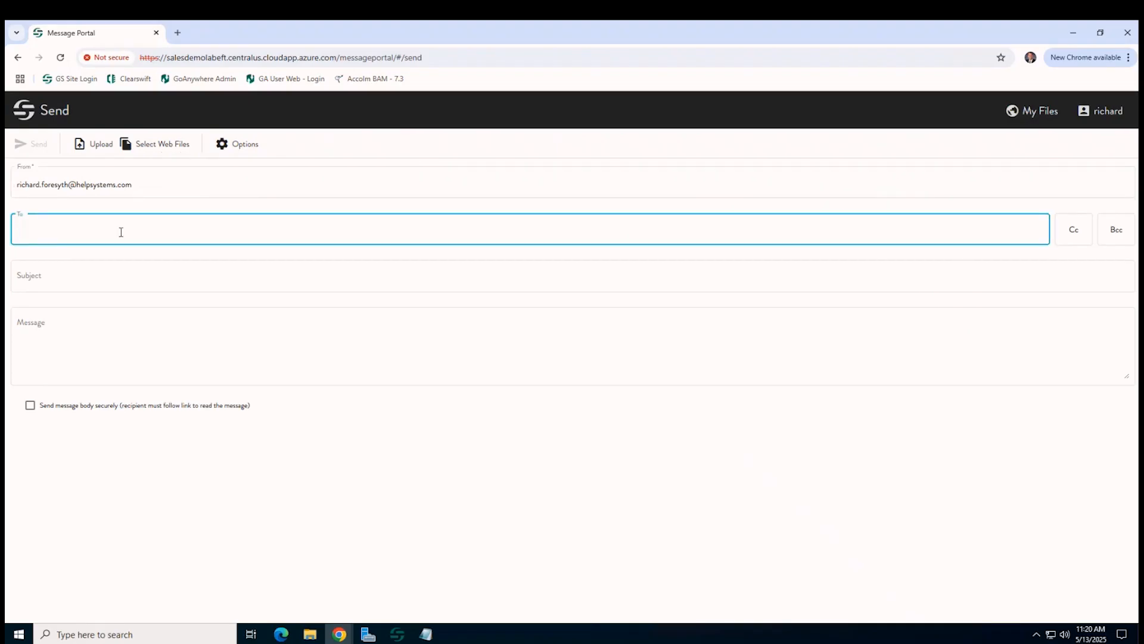
pyautogui.press('Return')
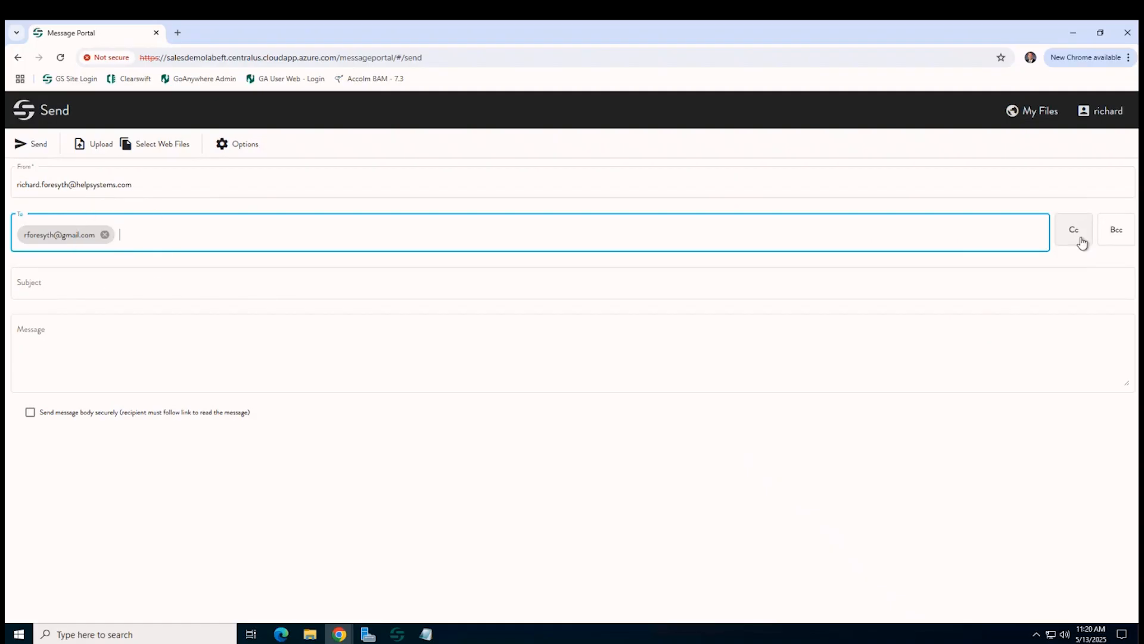
pyautogui.click(1113, 246)
# Enter subject 'Test' and body 'Sensitive information', with the message body sent securely
pyautogui.click(126, 282)
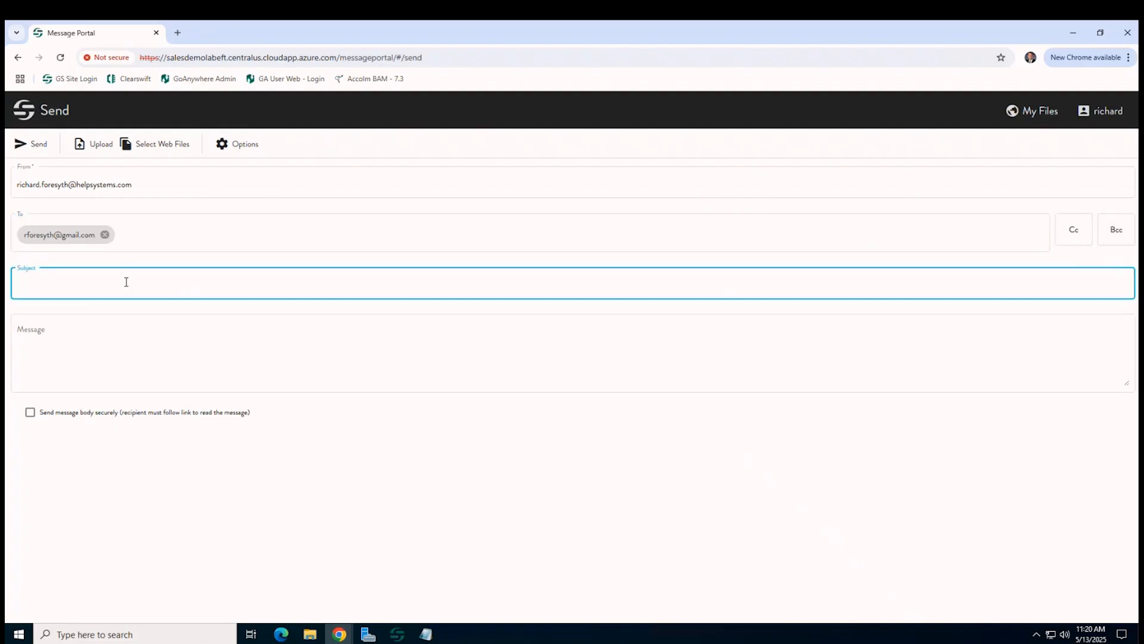
pyautogui.write('Test')
pyautogui.click(90, 345)
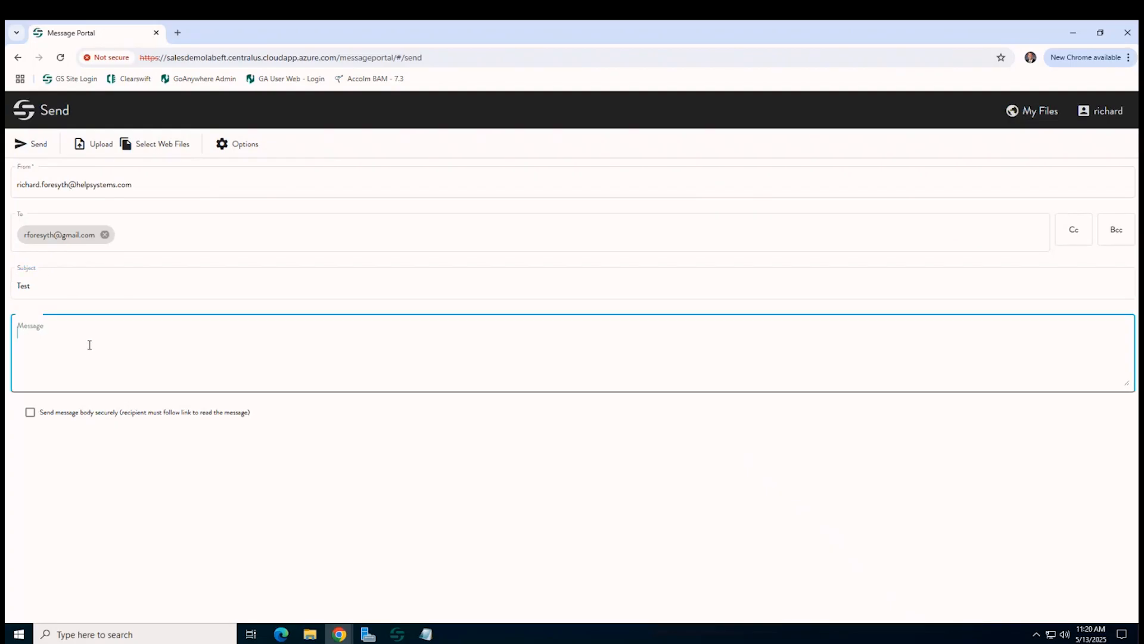
pyautogui.write('Sensitive information')
pyautogui.click(90, 346)
pyautogui.click(31, 417)
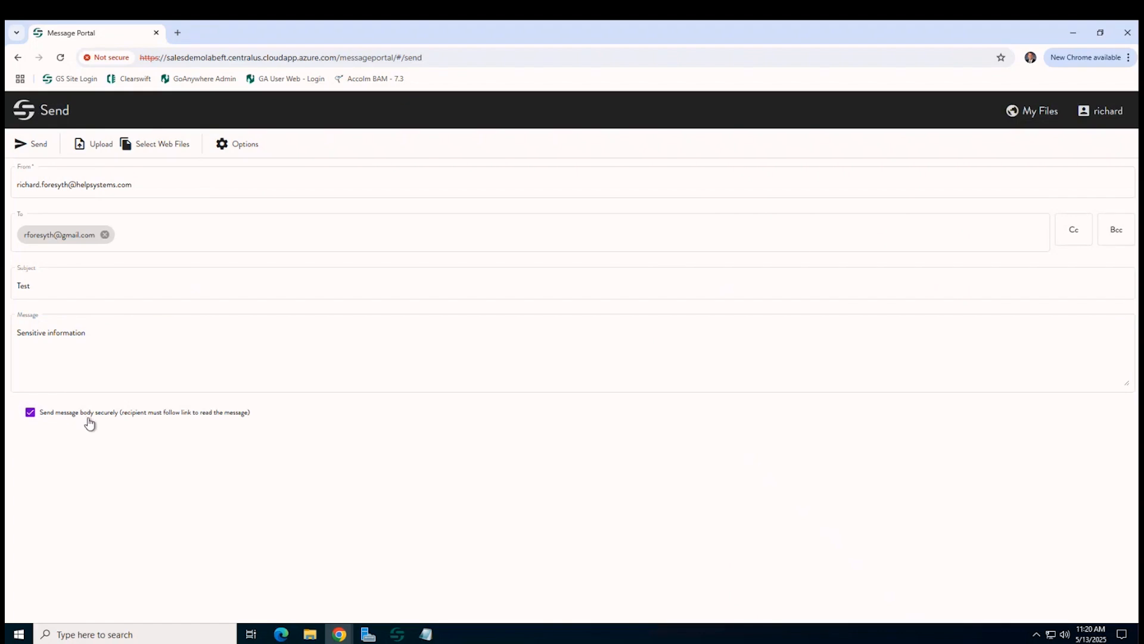
pyautogui.click(62, 357)
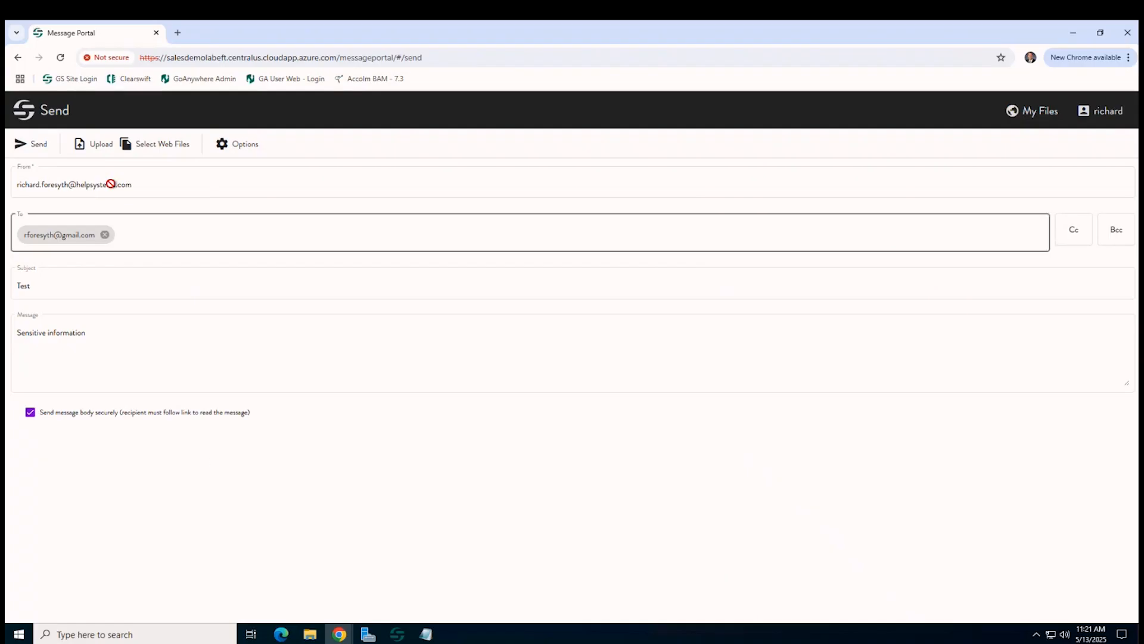
# Attach A-DLP - GDPR Test 01.docx from the computer and Content.pdf from My Files
pyautogui.click(94, 149)
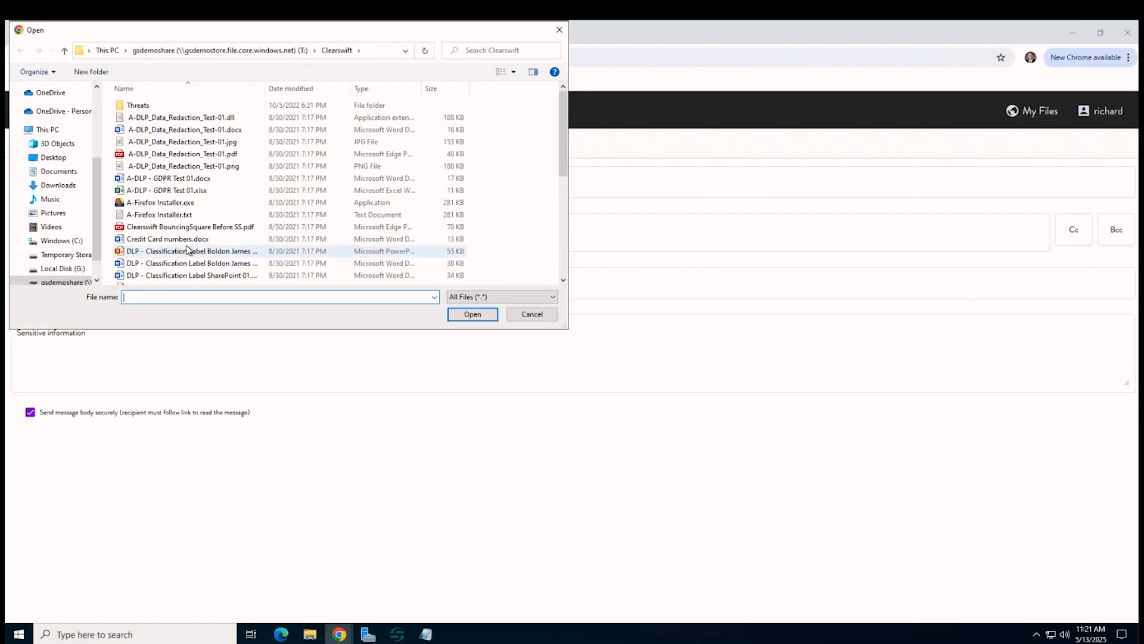
pyautogui.doubleClick(177, 178)
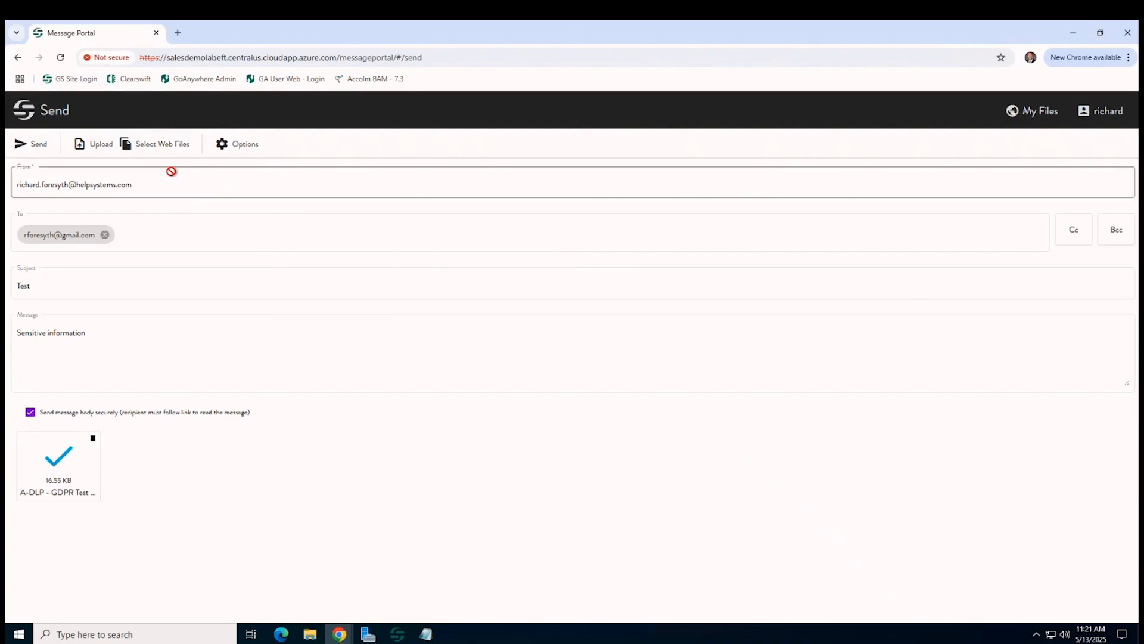
pyautogui.click(176, 147)
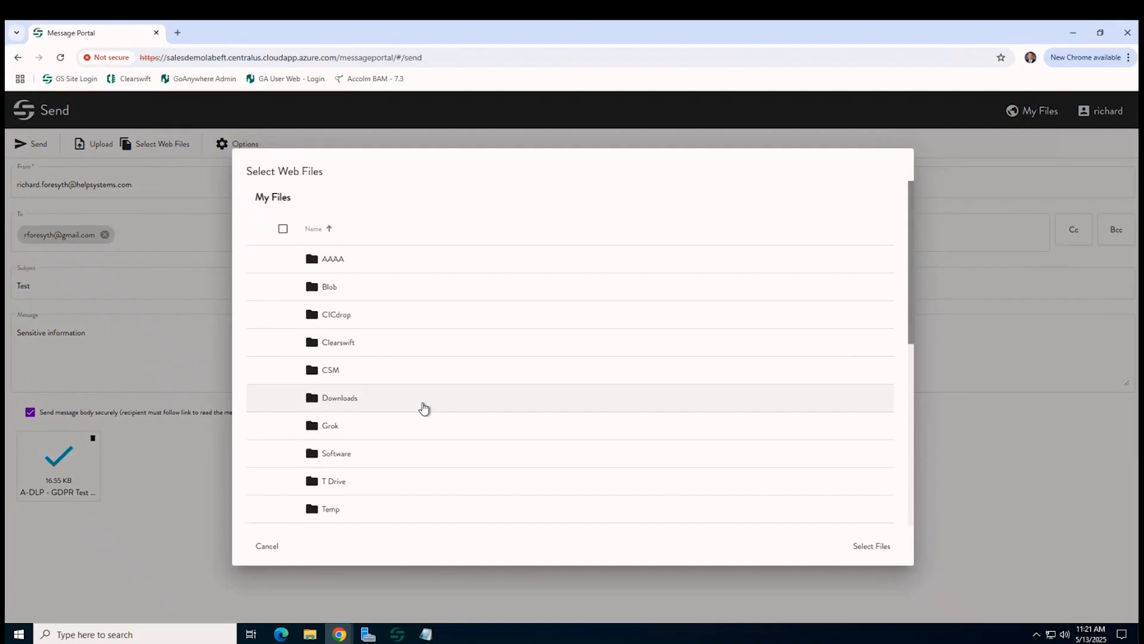
pyautogui.scroll(-3, 423, 406)
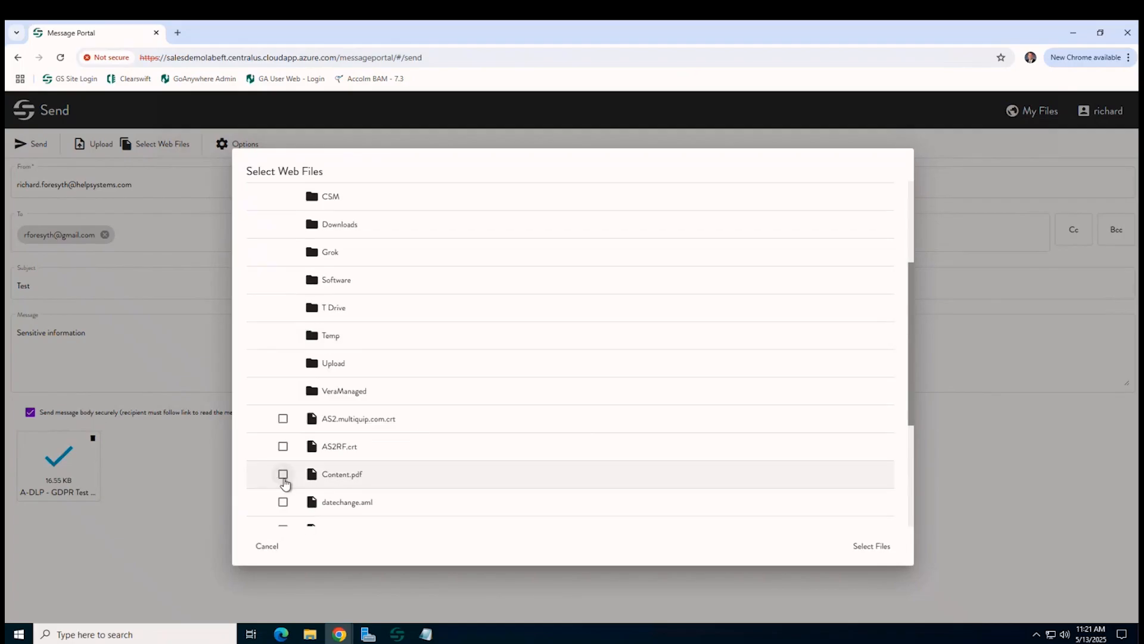
pyautogui.click(283, 474)
pyautogui.click(872, 547)
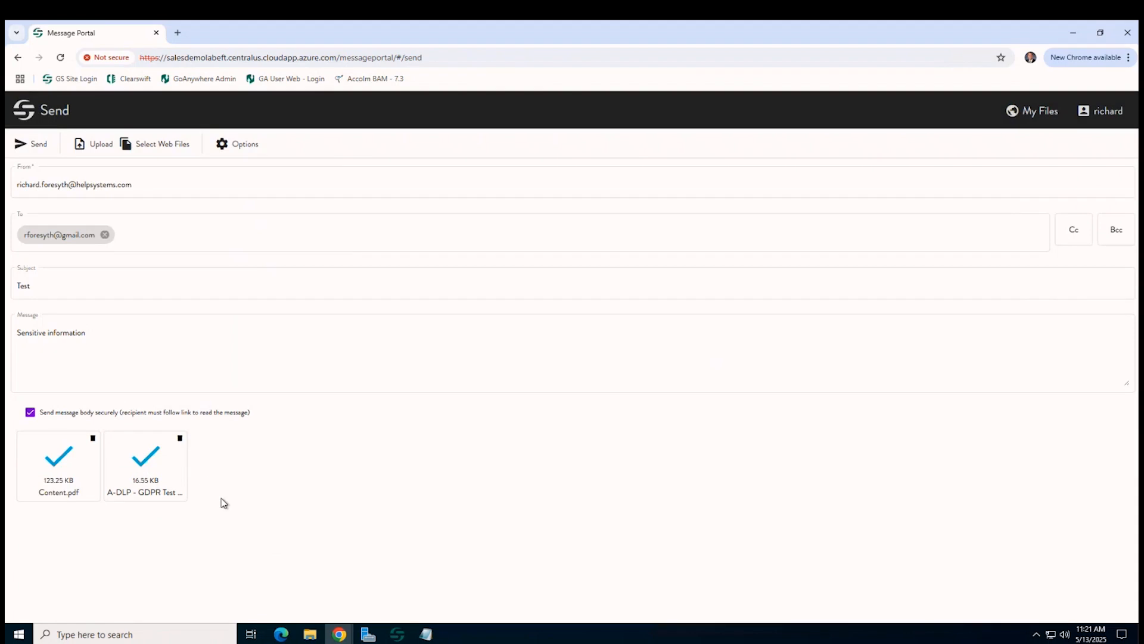
# In the message Options, select 'Authentication not required' for recipients
pyautogui.click(242, 144)
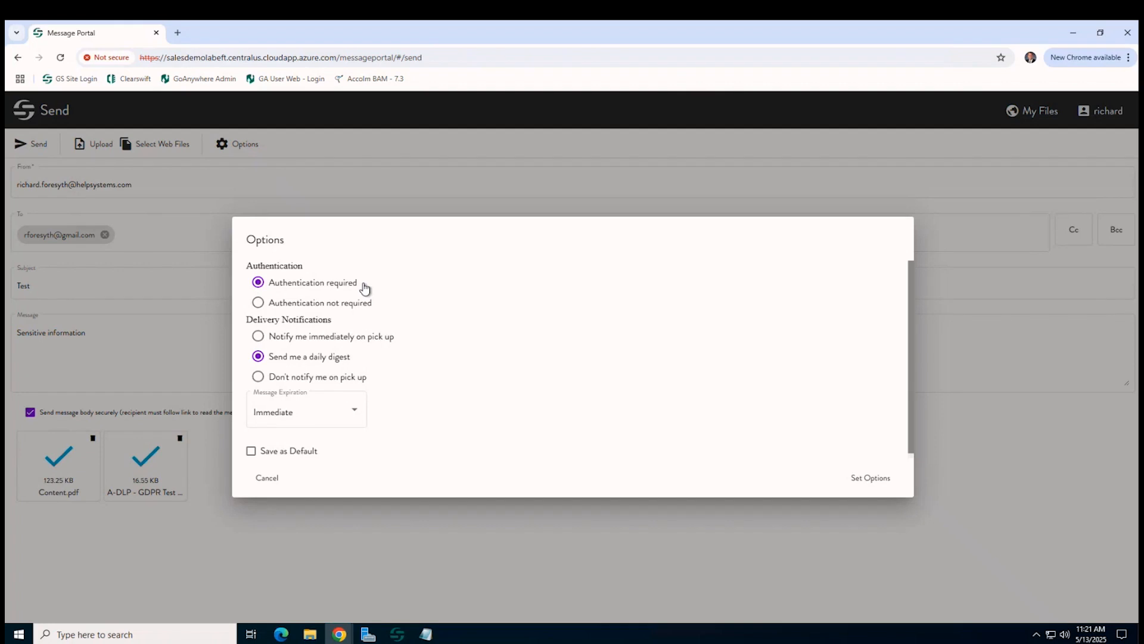
pyautogui.click(308, 303)
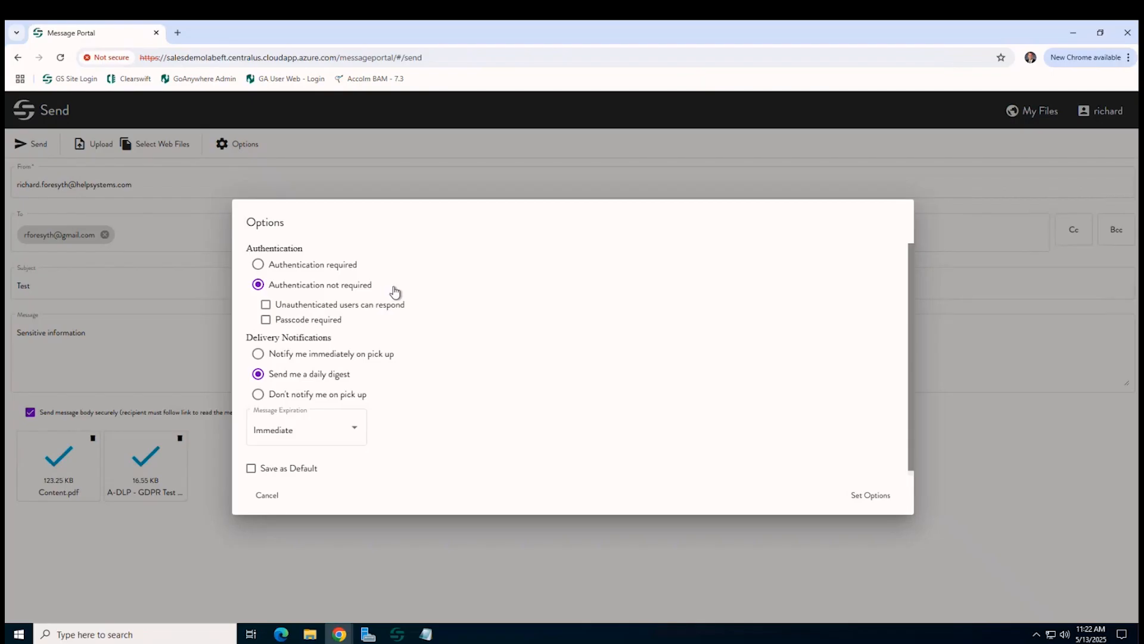
# Require a passcode, keep the daily digest, set expiration to 1 Week, and apply the options
pyautogui.click(268, 321)
pyautogui.click(258, 356)
pyautogui.click(270, 376)
pyautogui.click(337, 436)
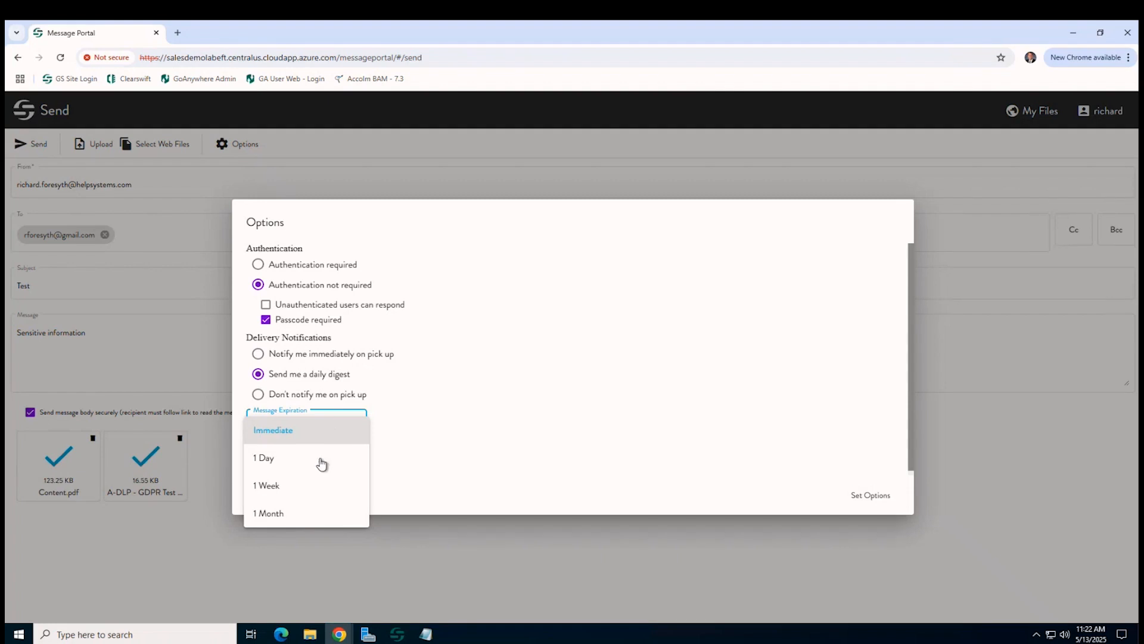
pyautogui.click(302, 489)
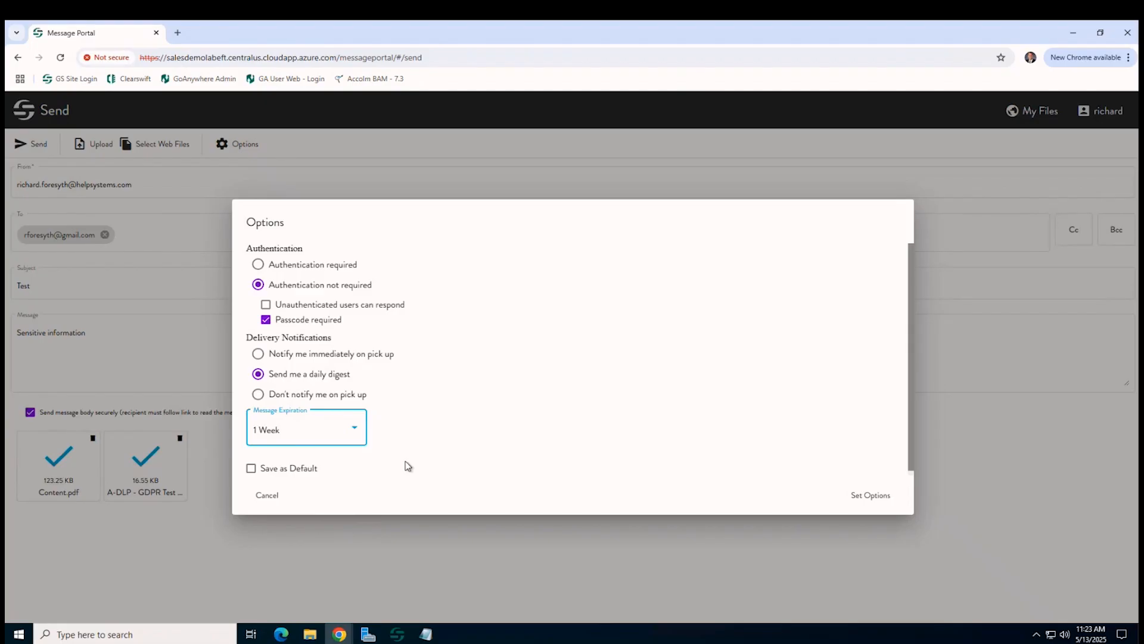
pyautogui.click(302, 442)
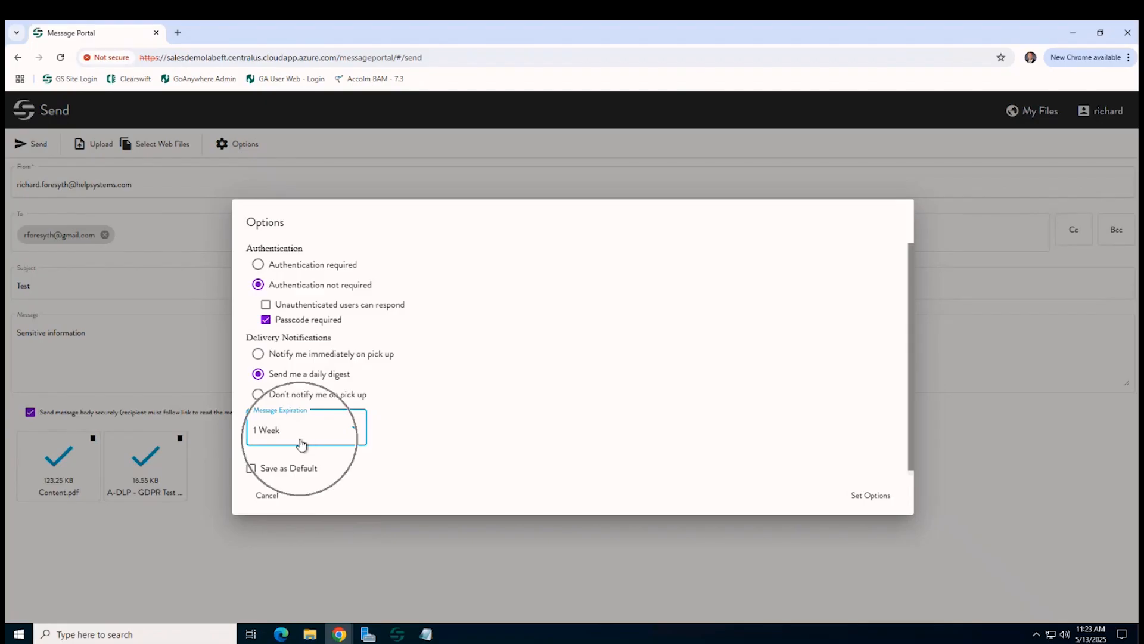
pyautogui.click(871, 503)
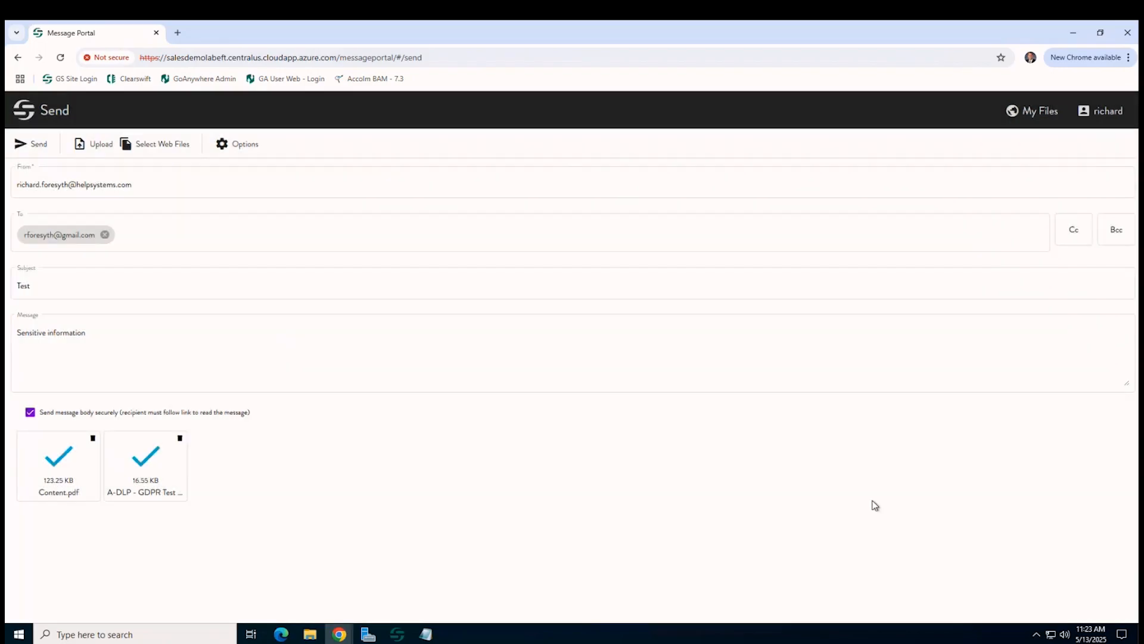
# Send the secure message, copy its pickup passcode to the clipboard, and go back to My Files
pyautogui.click(35, 146)
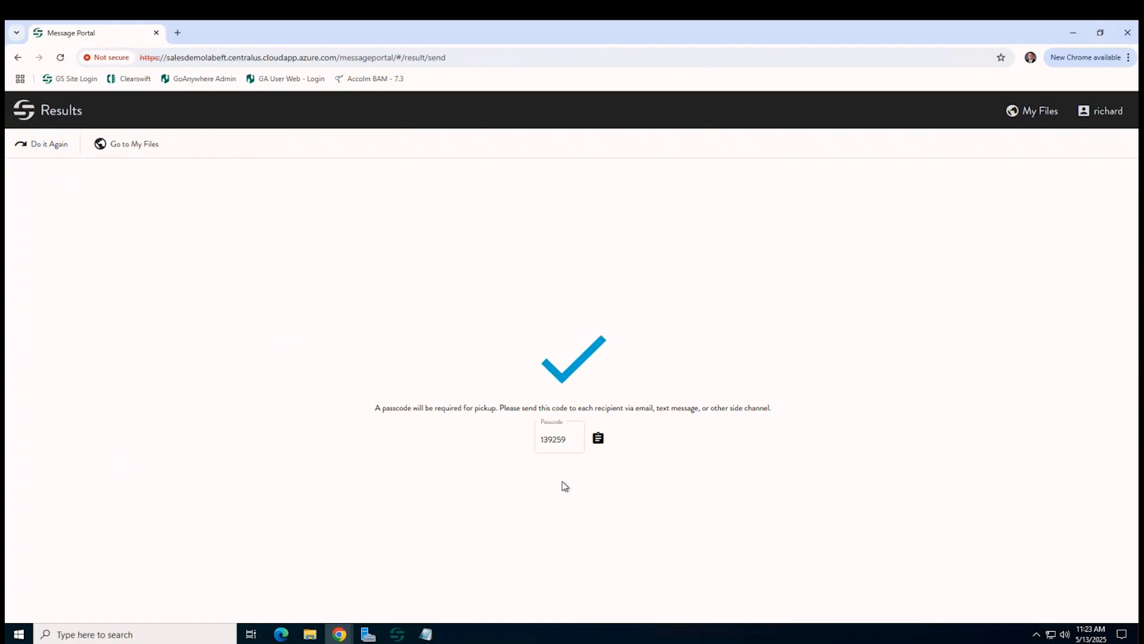
pyautogui.click(598, 439)
pyautogui.click(130, 148)
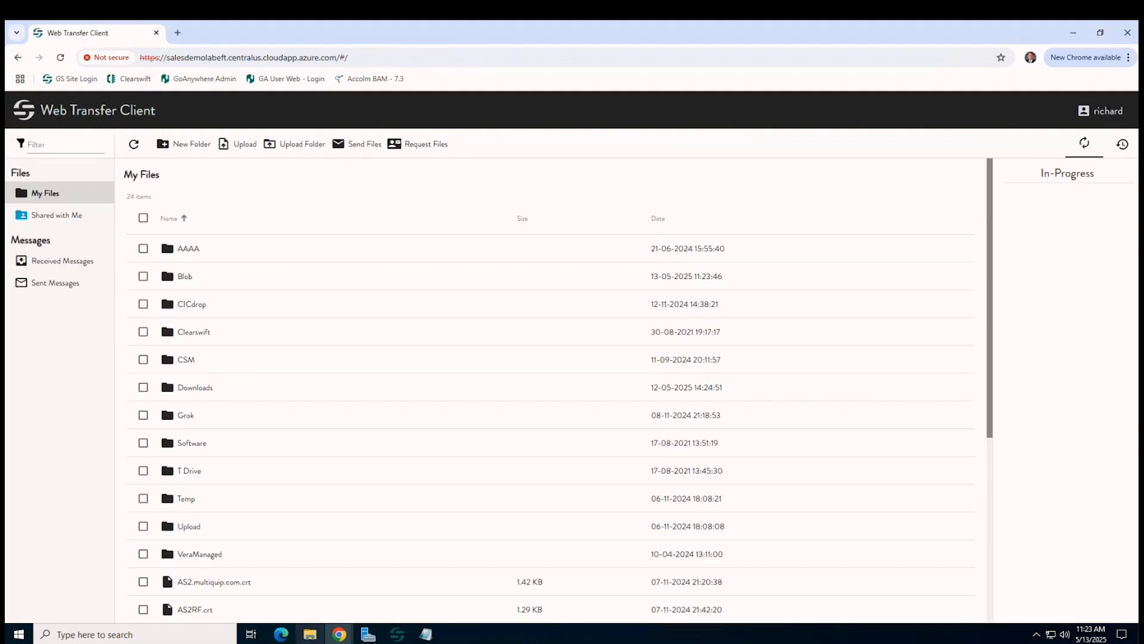
pyautogui.moveTo(310, 634)
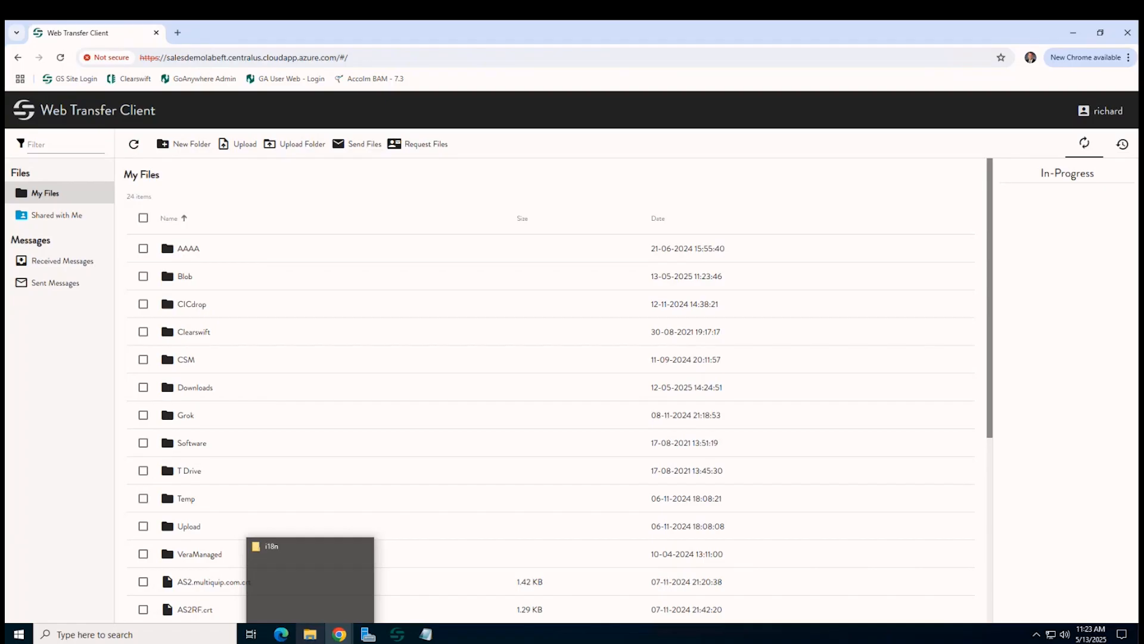
# Open the Test notification email in Gmail and follow its Workspace link to the passcode page
pyautogui.moveTo(757, 642); pyautogui.dragTo(717, 85)
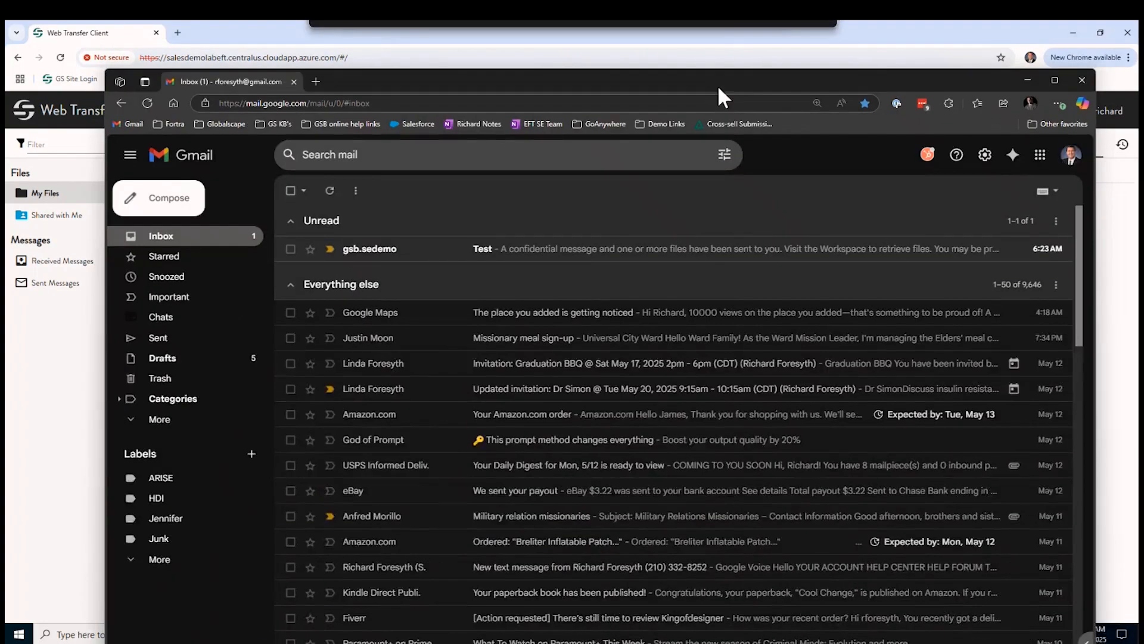
pyautogui.click(375, 250)
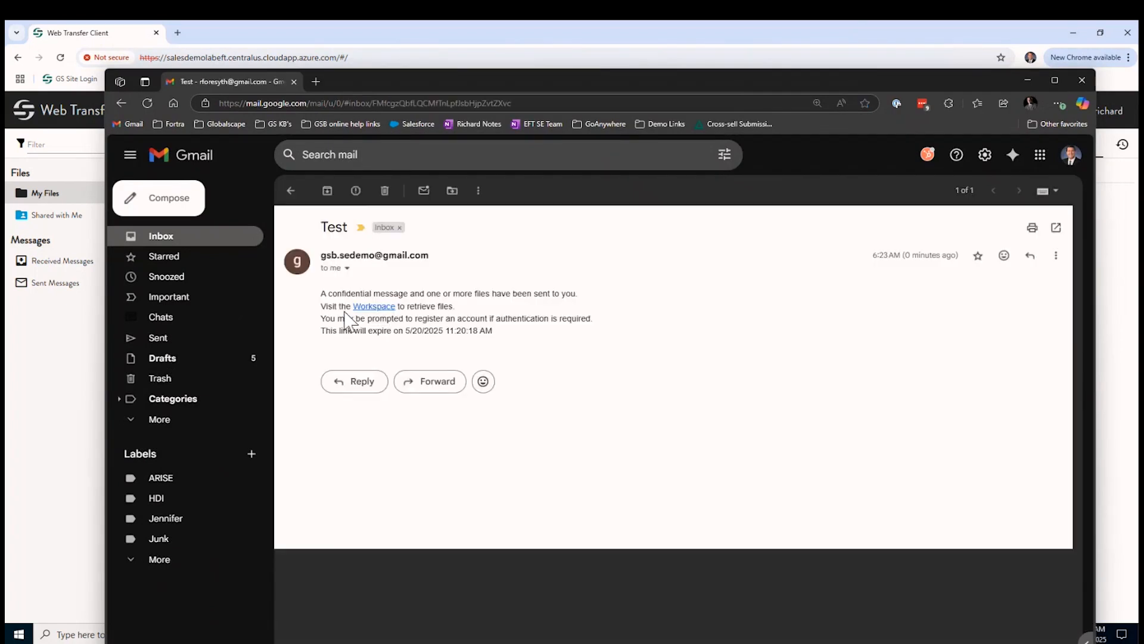
pyautogui.moveTo(321, 291); pyautogui.dragTo(484, 297)
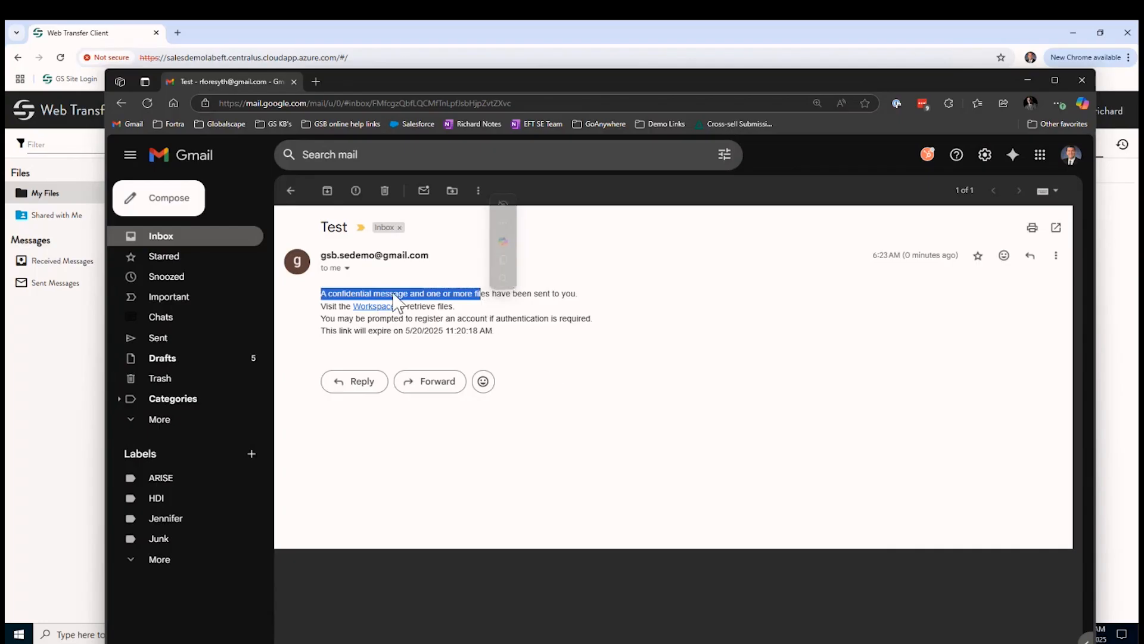
pyautogui.click(538, 350)
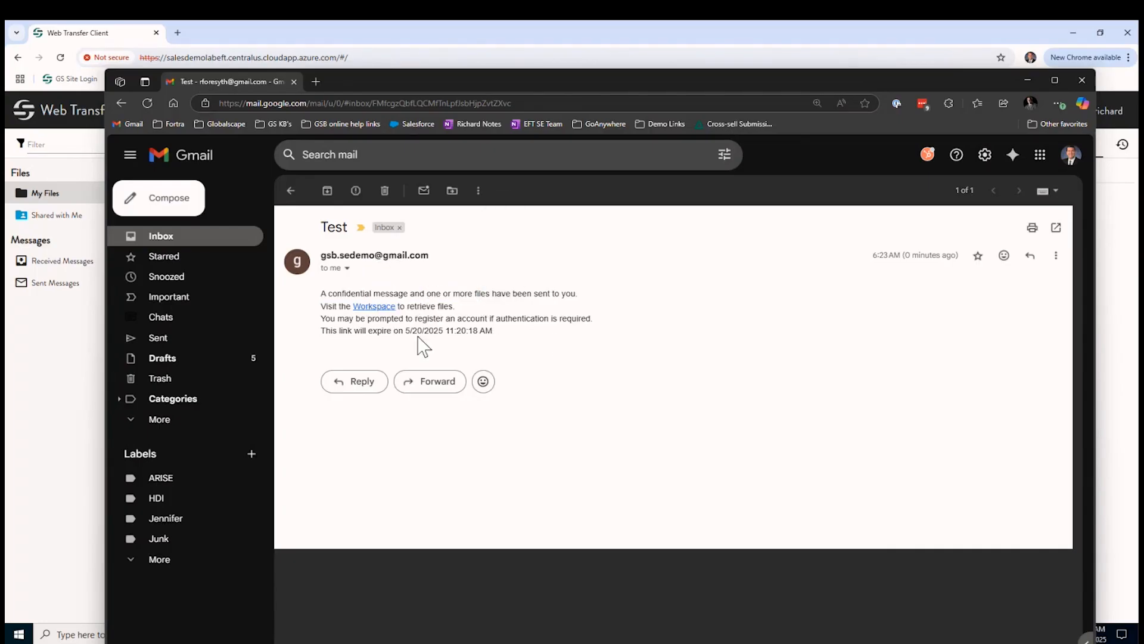
pyautogui.moveTo(321, 331); pyautogui.dragTo(493, 332)
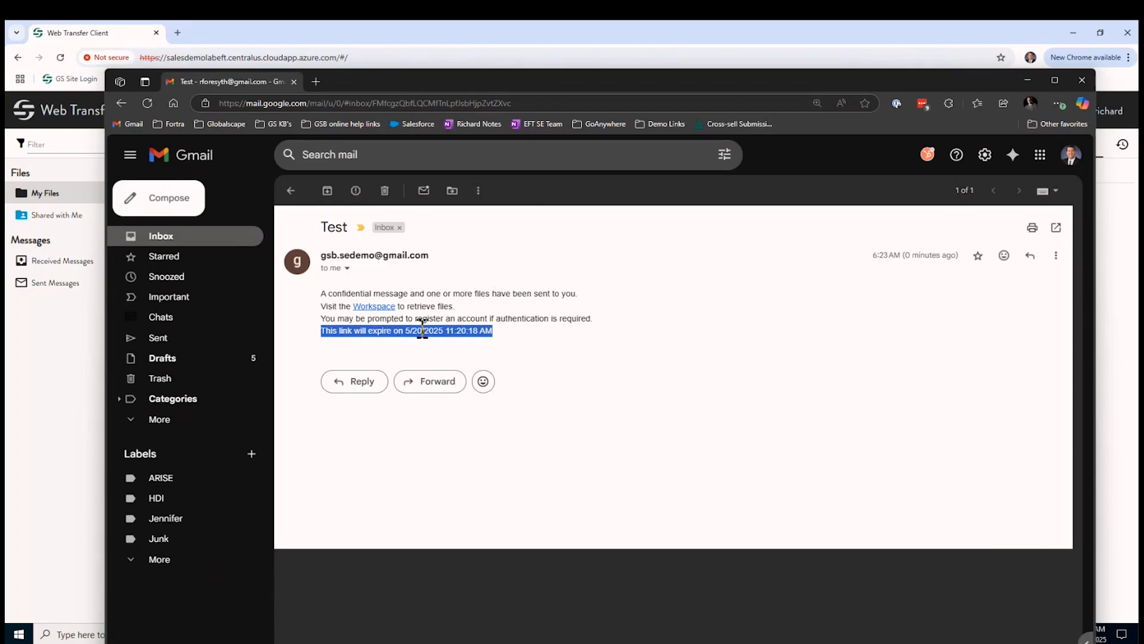
pyautogui.click(377, 306)
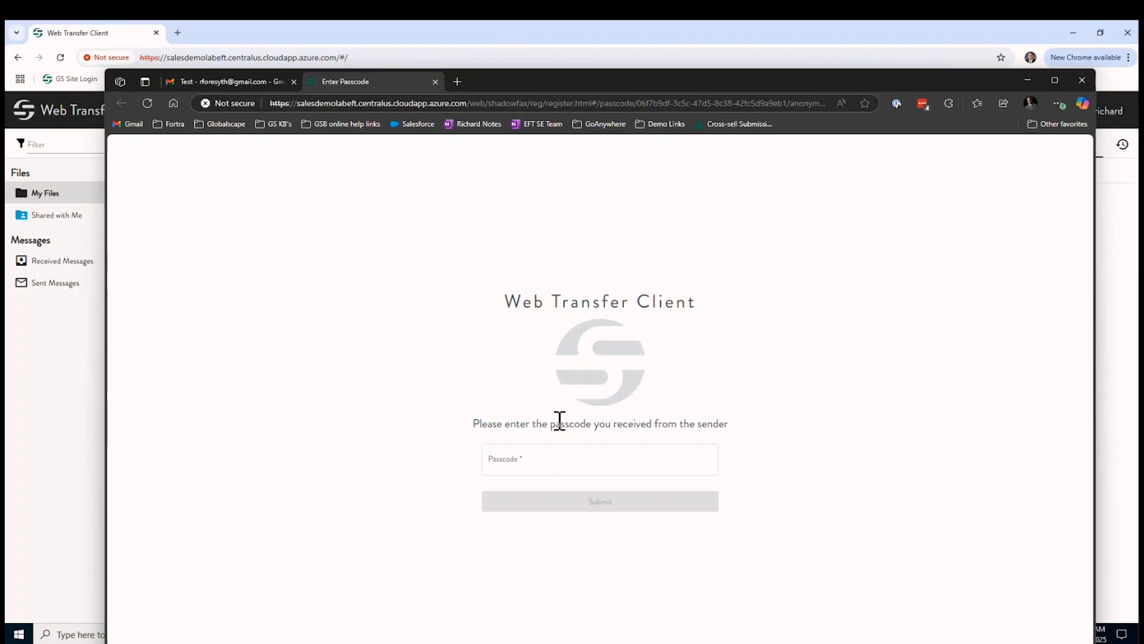
# Paste the copied passcode into the Passcode field and submit it to reach the Pickup page
pyautogui.click(554, 457)
pyautogui.rightClick(532, 462)
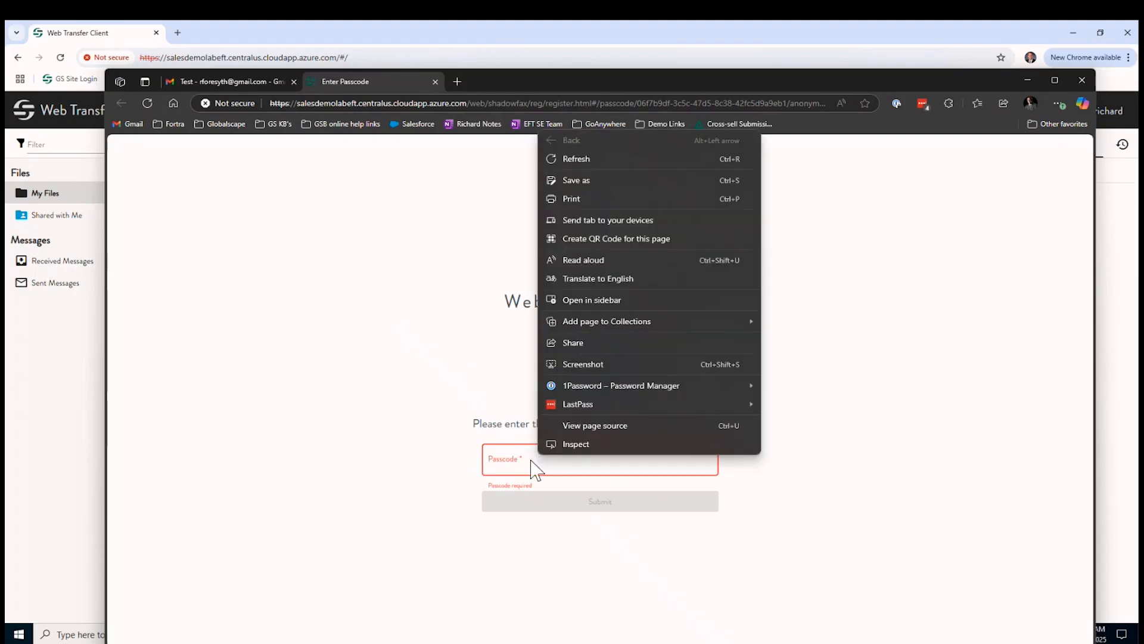
pyautogui.click(525, 460)
pyautogui.rightClick(515, 456)
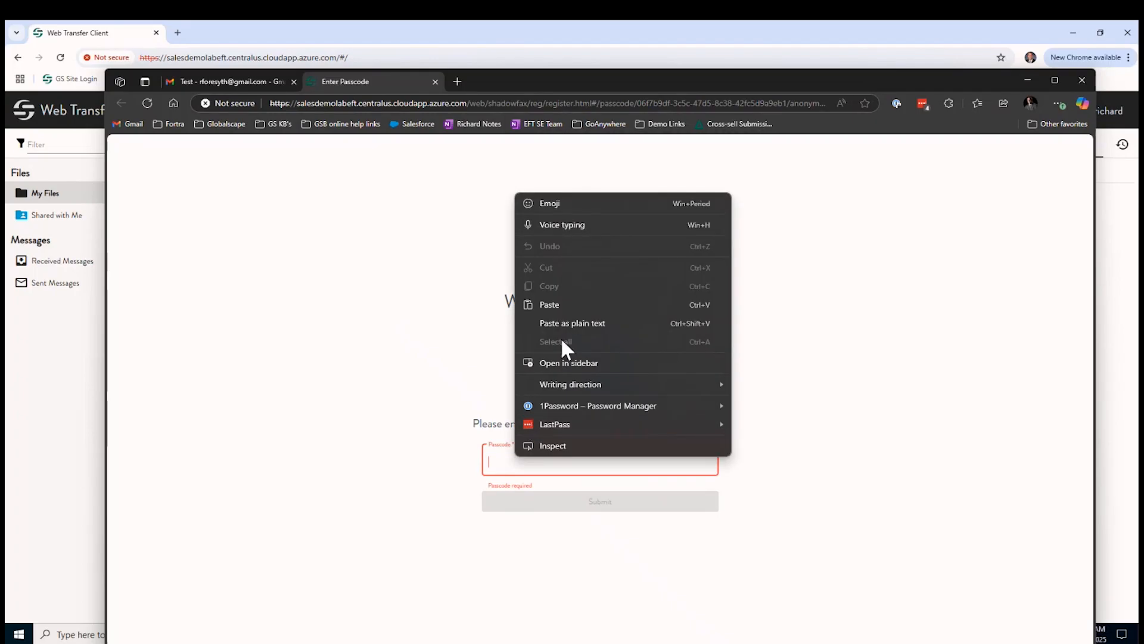
pyautogui.click(560, 305)
pyautogui.click(542, 507)
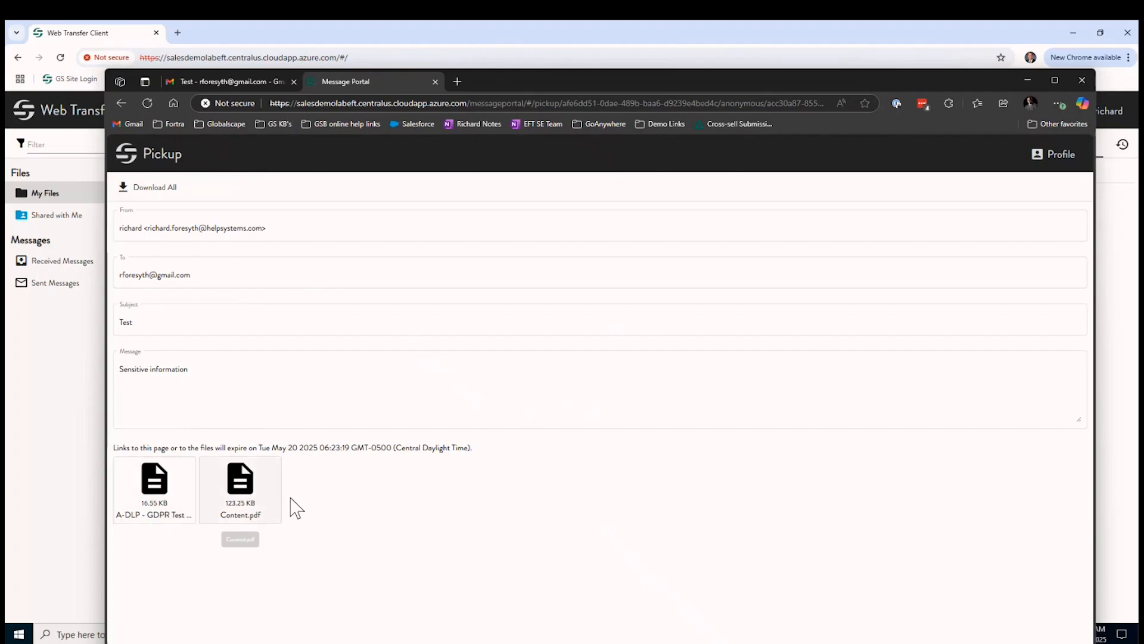
# Use Download All on the Pickup page to fetch both attachments of the Test message
pyautogui.click(162, 189)
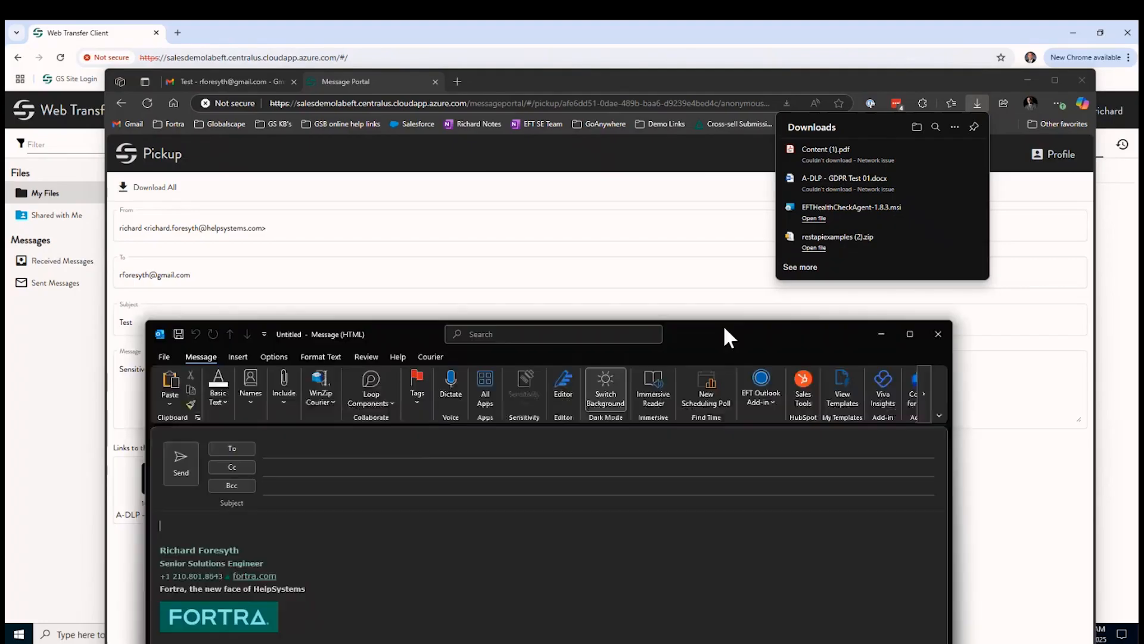
# Move the new Outlook email up and mark it as an EFT Secure Message via the add-in
pyautogui.moveTo(724, 324); pyautogui.dragTo(774, 146)
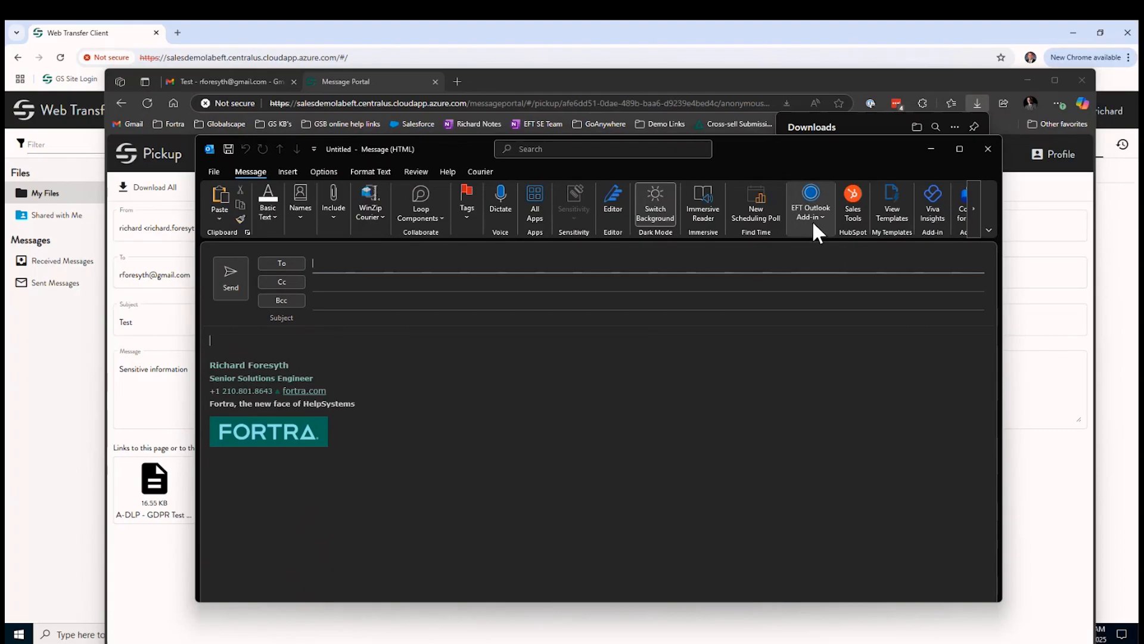
pyautogui.click(814, 201)
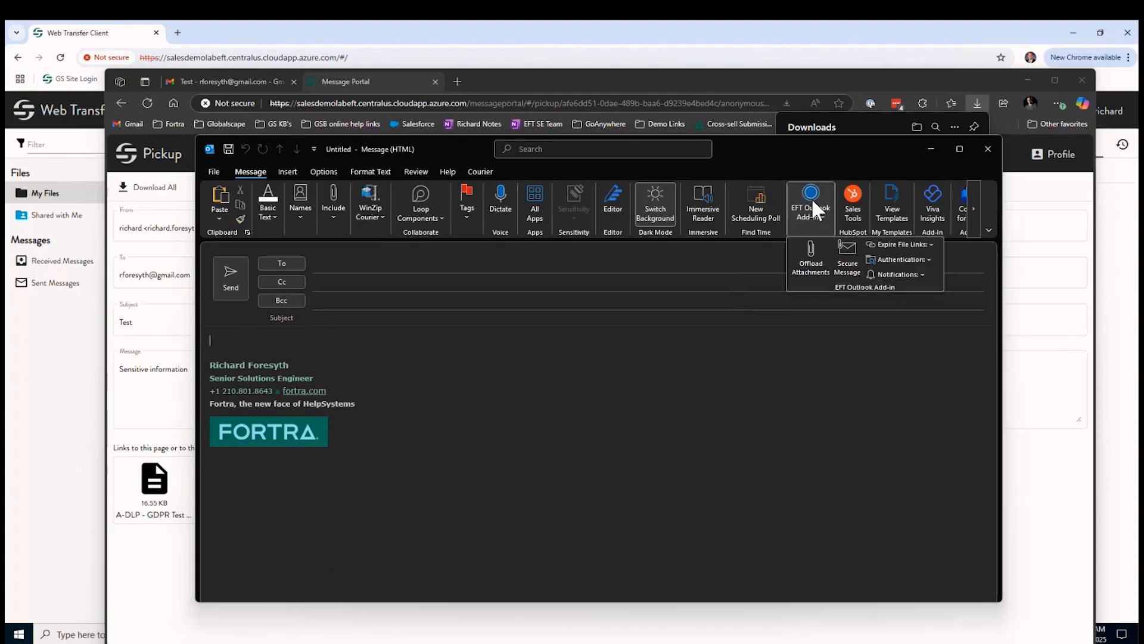
pyautogui.click(809, 268)
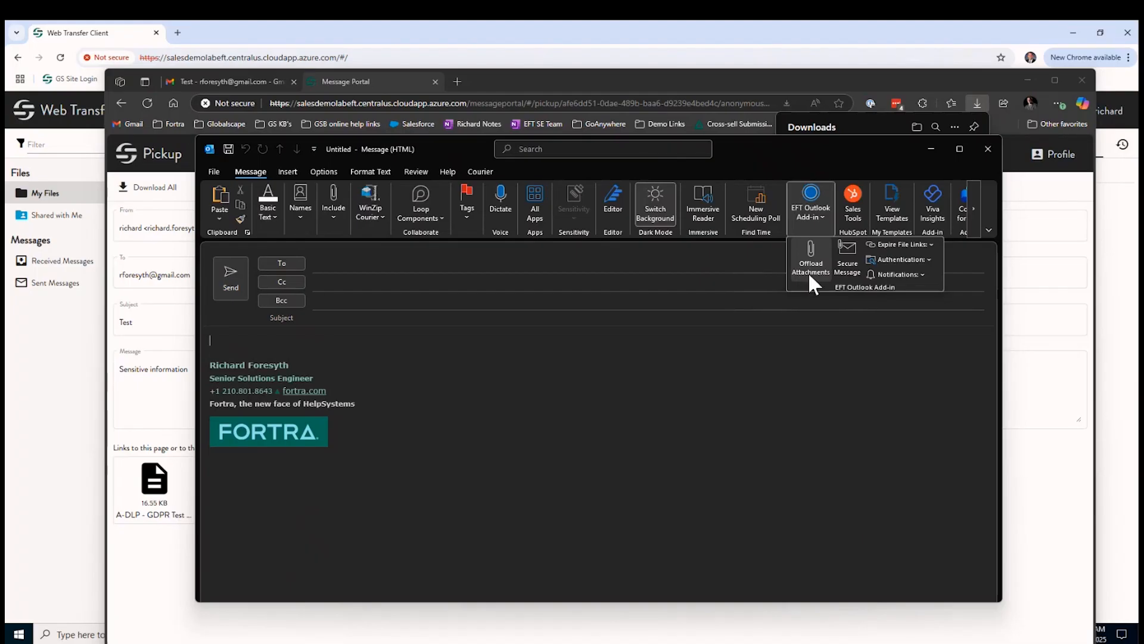
pyautogui.click(844, 260)
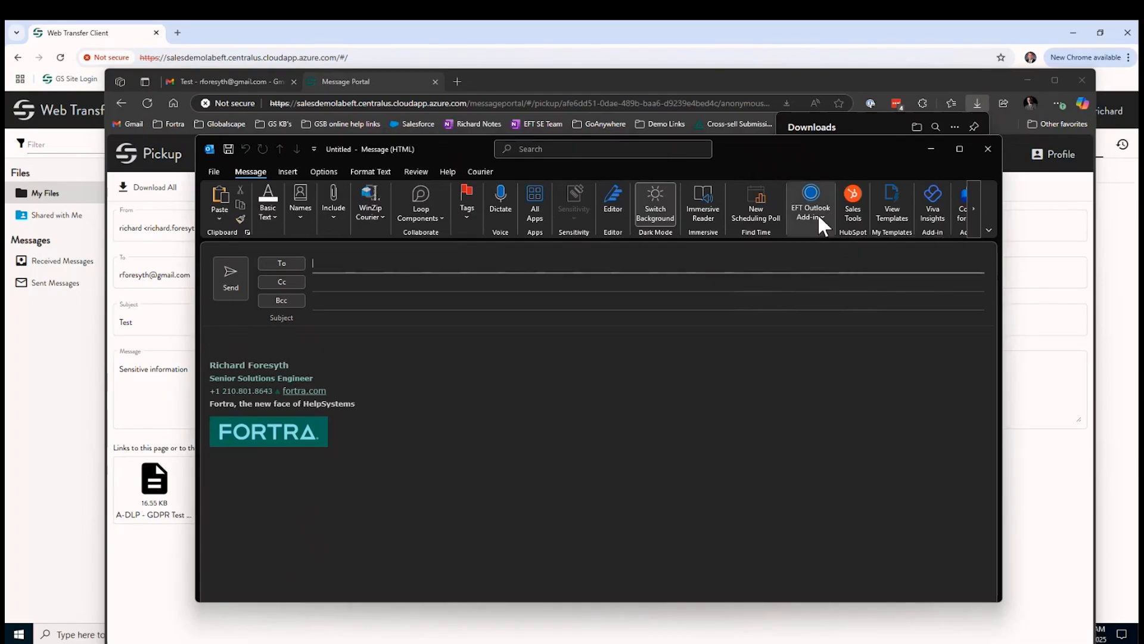
pyautogui.click(231, 344)
pyautogui.click(546, 355)
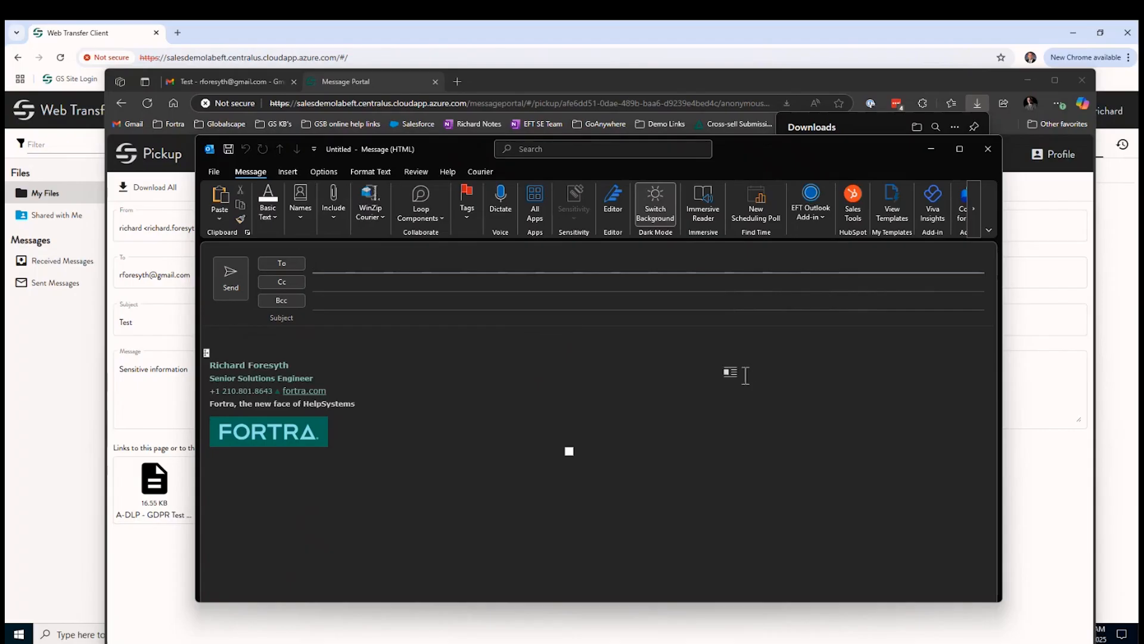
# Inspect the EFT add-in's Expire File Links, Authentication and Notifications choices, then discard the Outlook draft
pyautogui.click(808, 206)
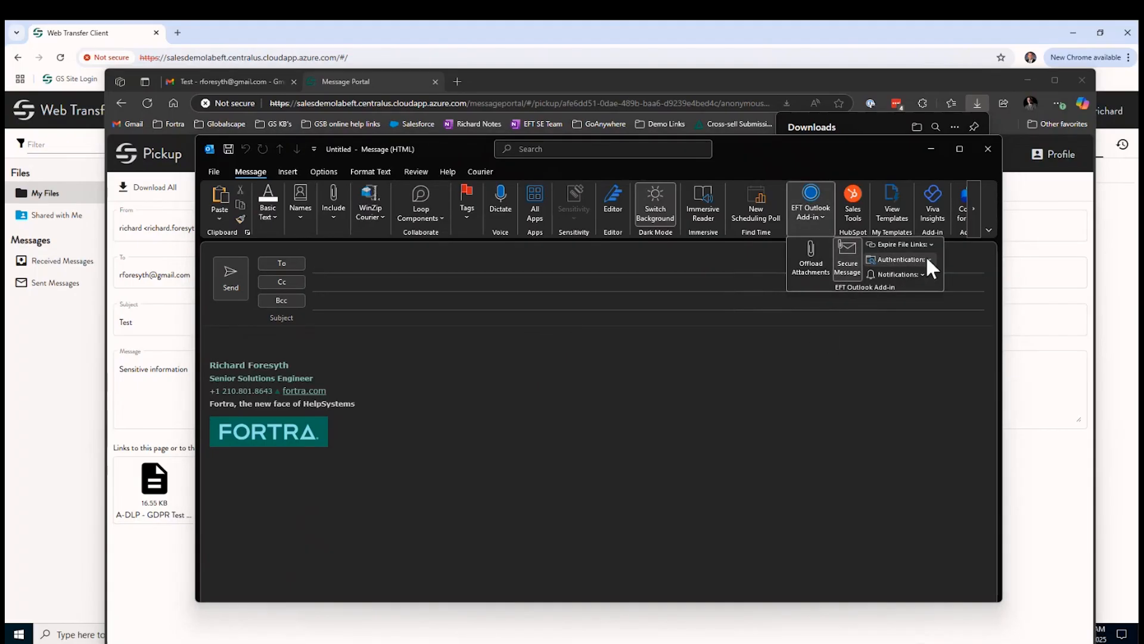
pyautogui.click(910, 245)
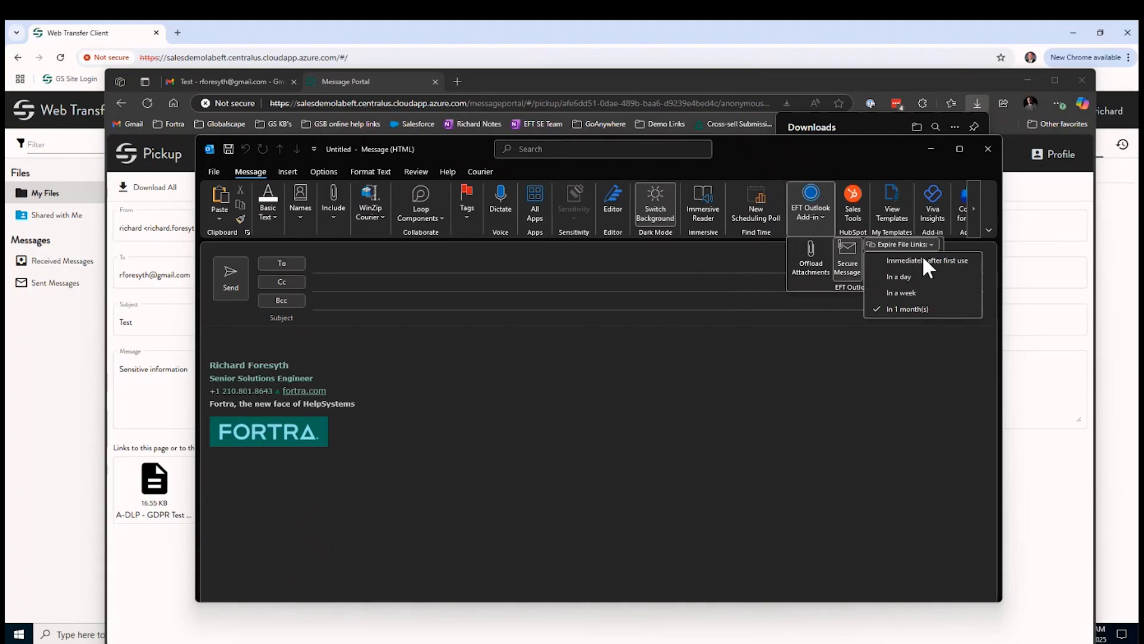
pyautogui.click(907, 242)
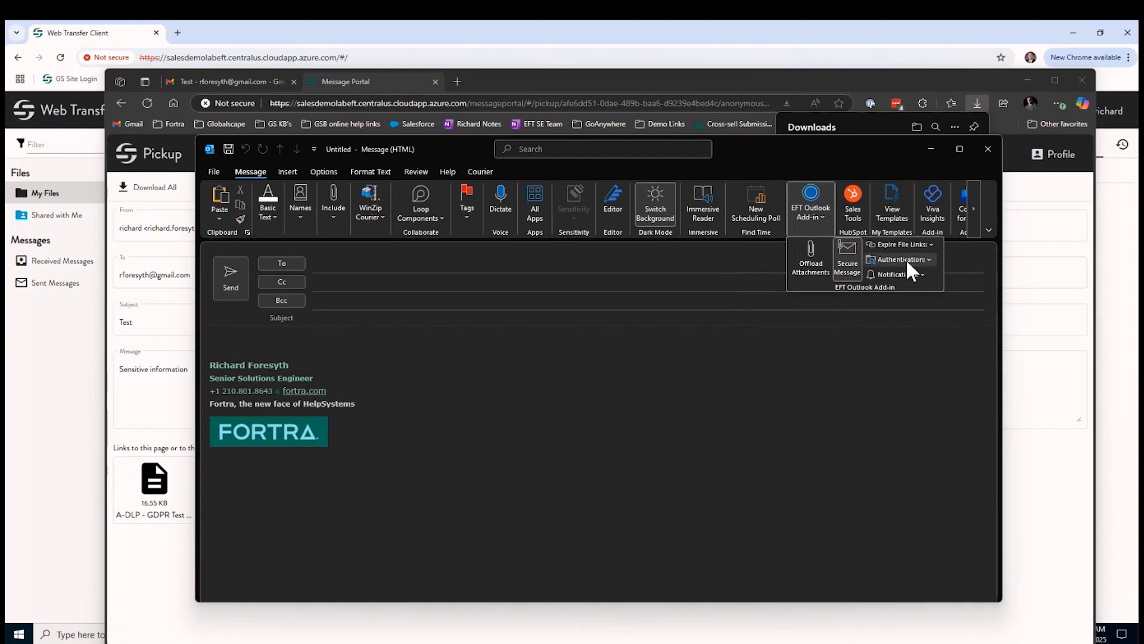
pyautogui.click(904, 259)
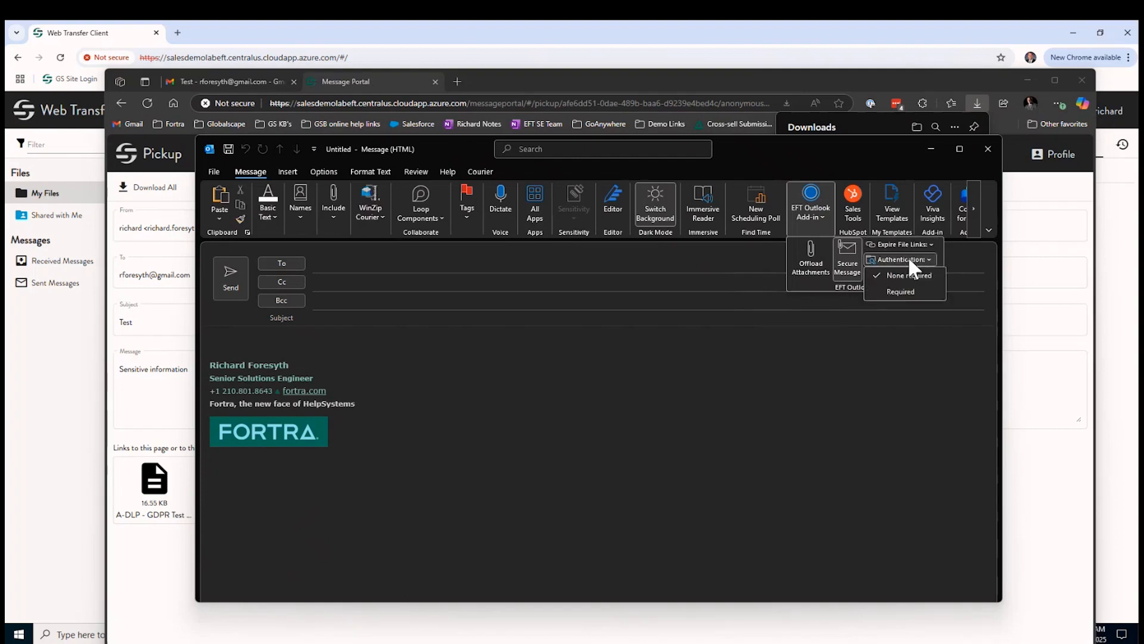
pyautogui.click(907, 256)
pyautogui.click(911, 273)
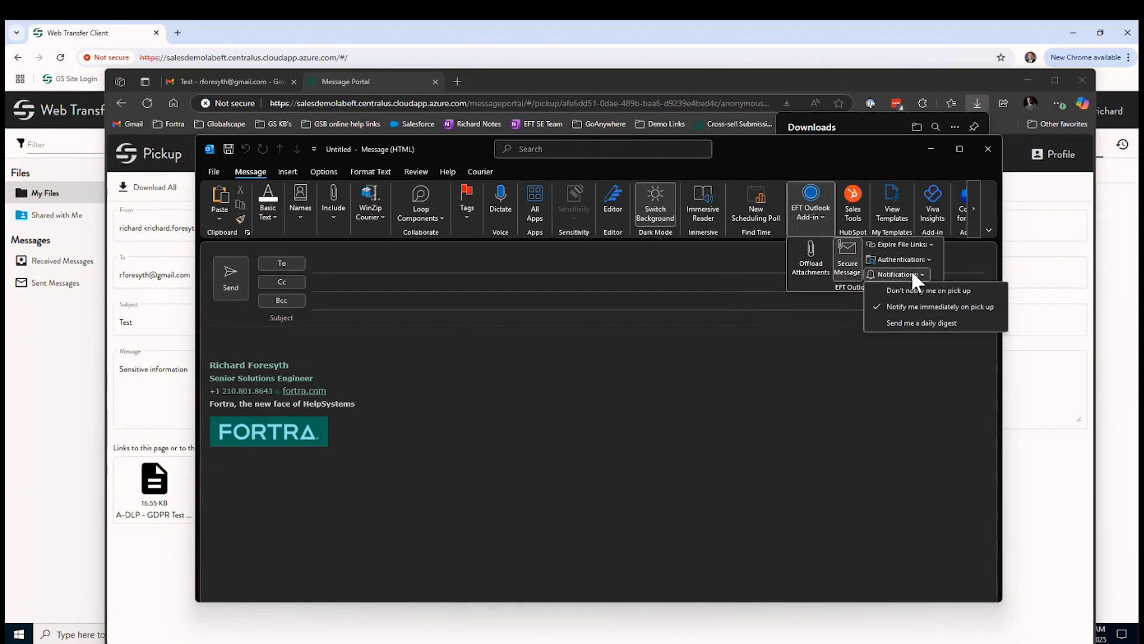
pyautogui.click(910, 269)
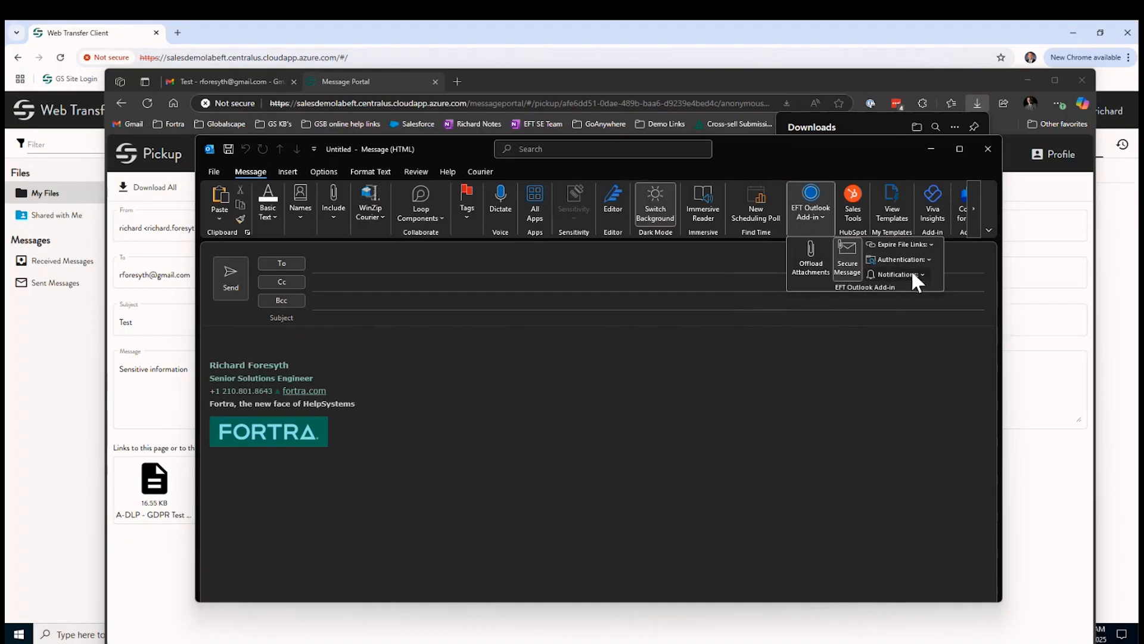
pyautogui.click(810, 370)
pyautogui.click(988, 144)
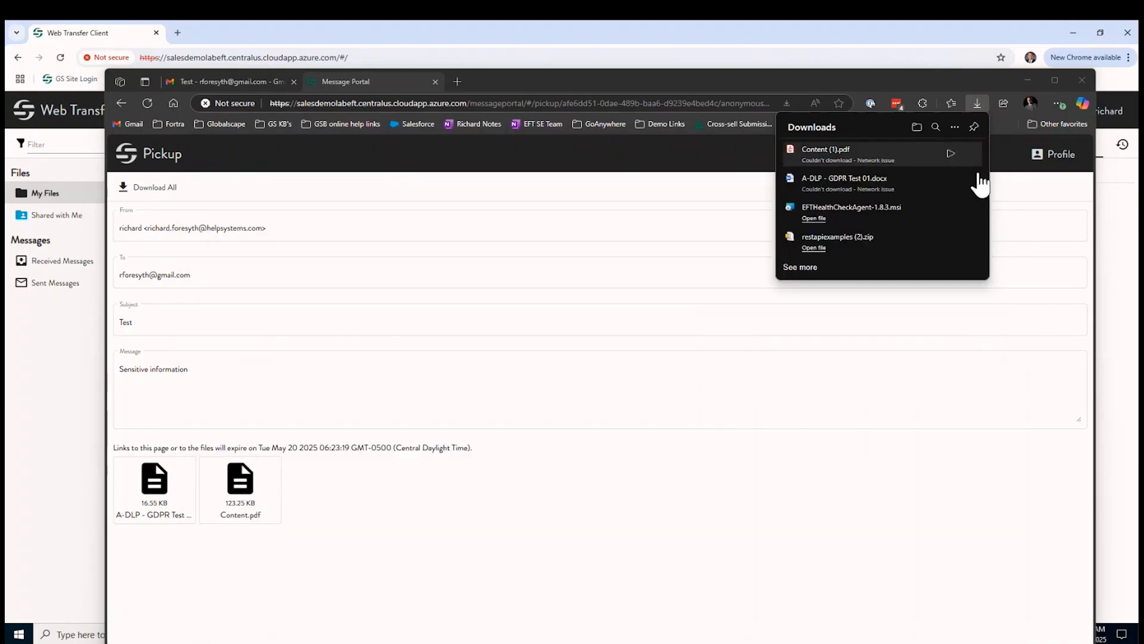
# Dismiss the Downloads list and minimize the Edge Pickup page to bring back the Web Transfer Client
pyautogui.click(764, 532)
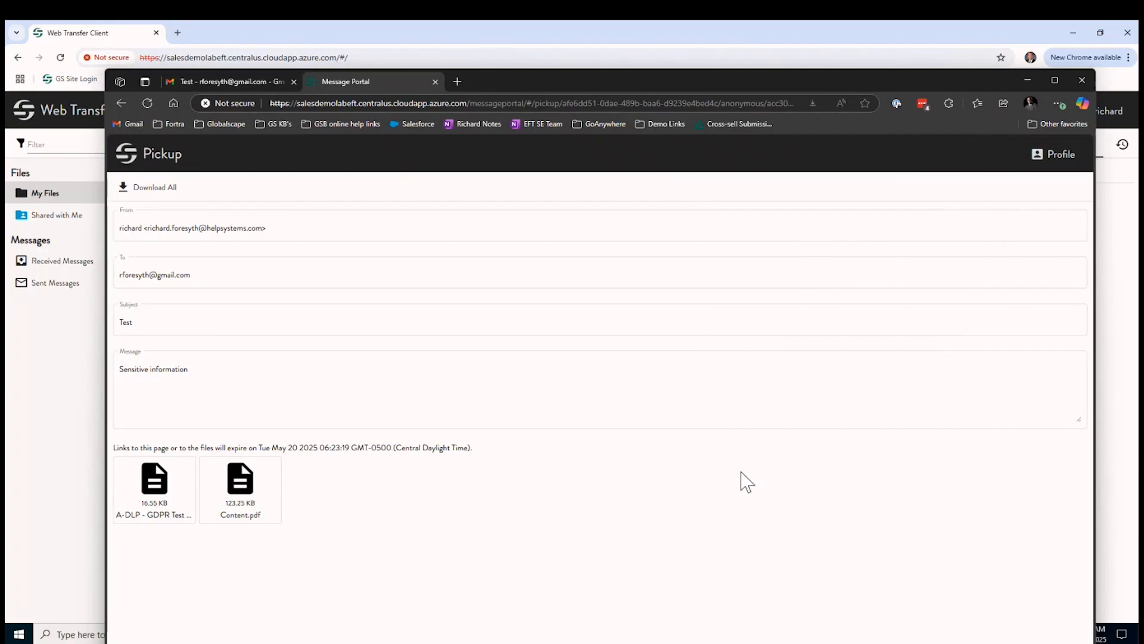
pyautogui.click(1027, 81)
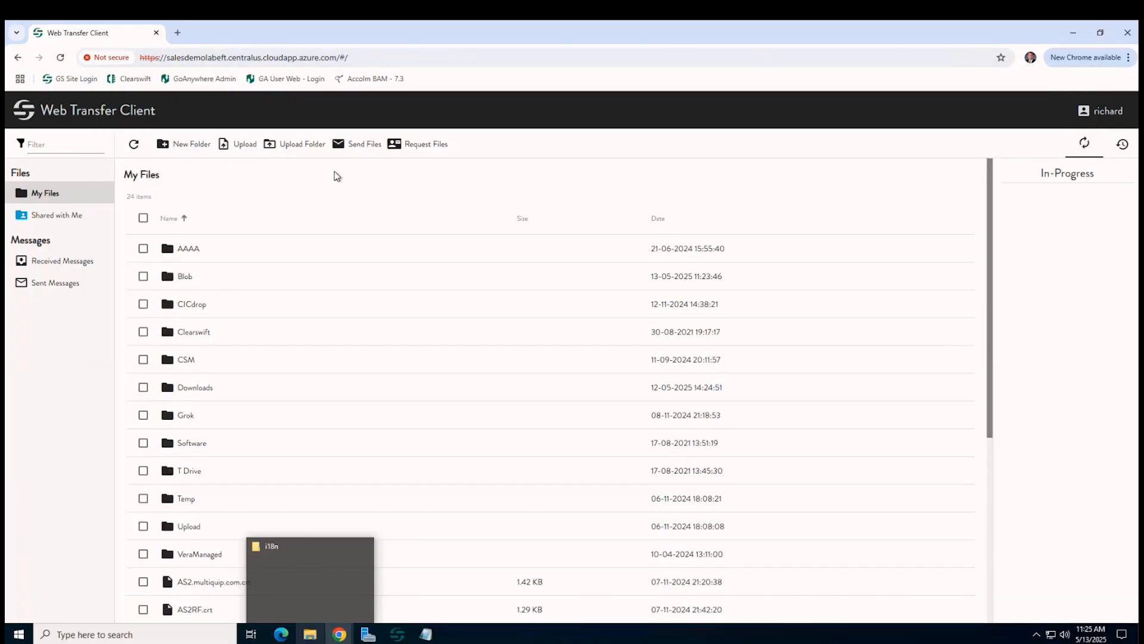
pyautogui.click(420, 160)
# Open a Request Files form with the To field focused, then close the browser to show the EFT console
pyautogui.click(420, 145)
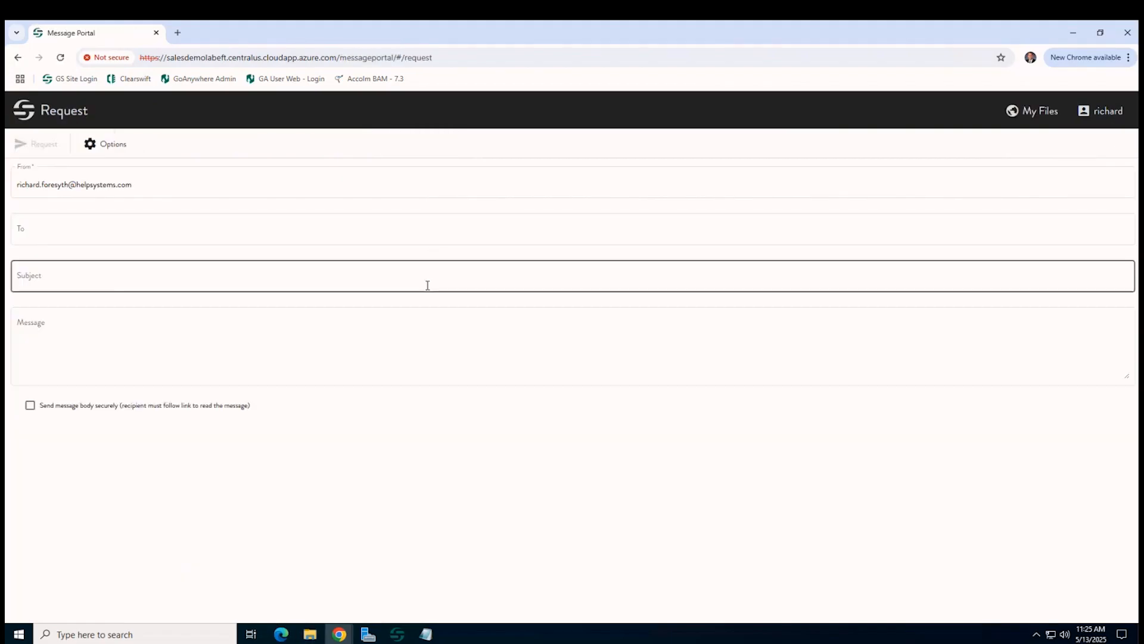
pyautogui.click(127, 227)
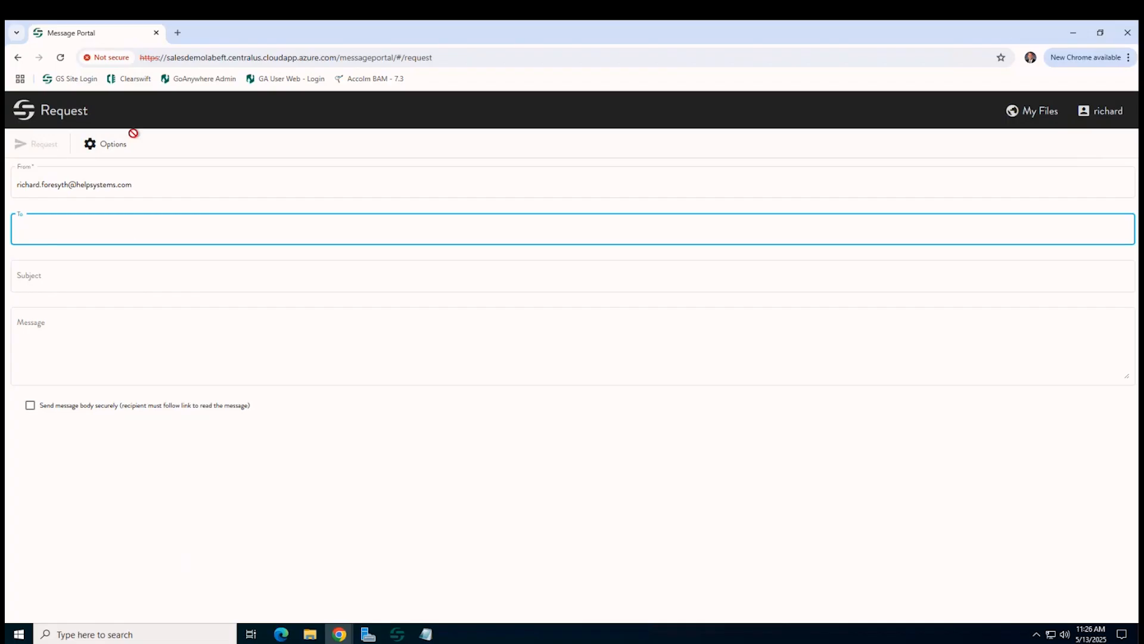
pyautogui.click(157, 40)
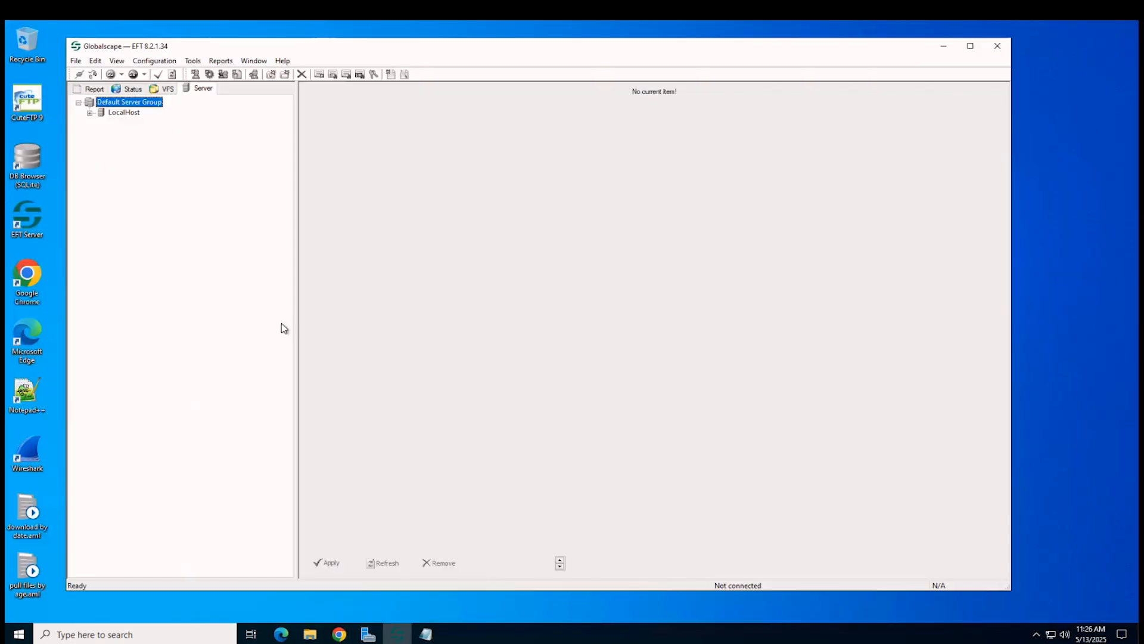